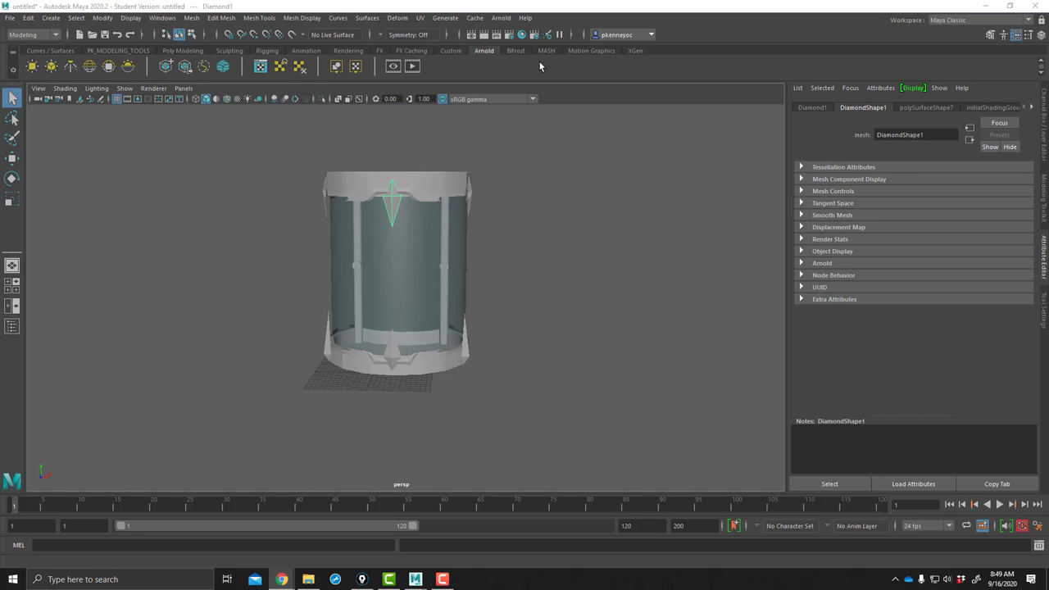
Review the five "The Memories of Light" concept sheets in the assignment folder, from the original design through the Keychain Jar variant
{"action": "left_click_drag", "start_coordinate": [454, 185], "coordinate": [388, 185], "text": "alt"}
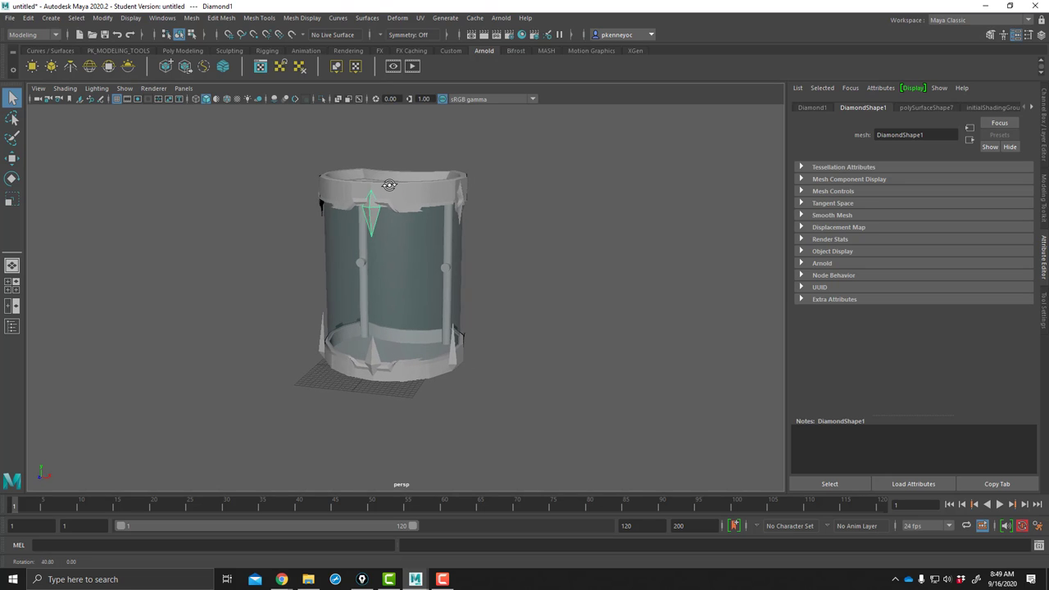
{"action": "left_click", "coordinate": [307, 579]}
{"action": "left_click", "coordinate": [512, 225]}
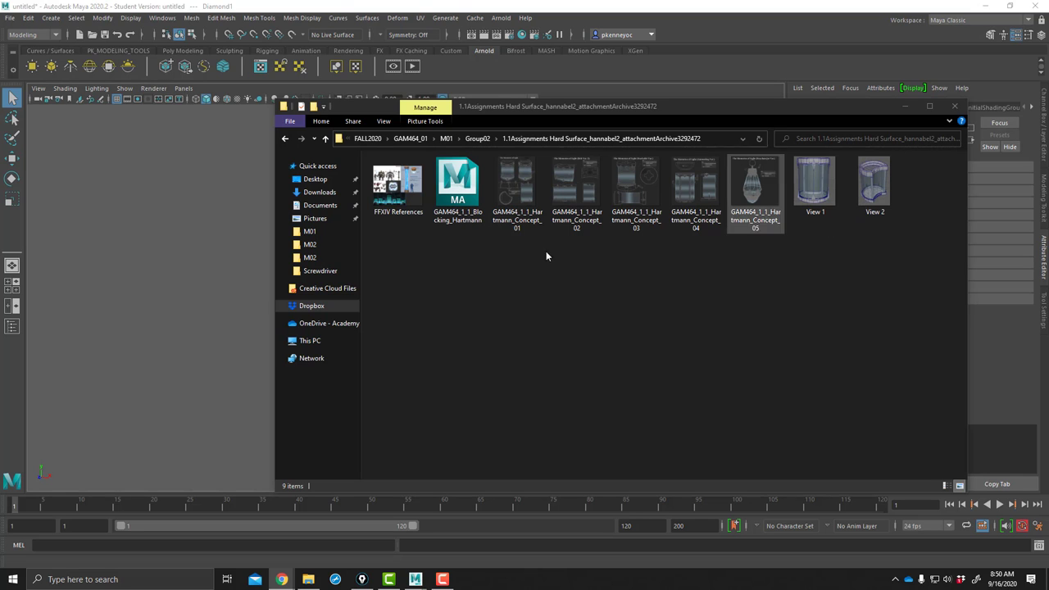
{"action": "double_click", "coordinate": [531, 197]}
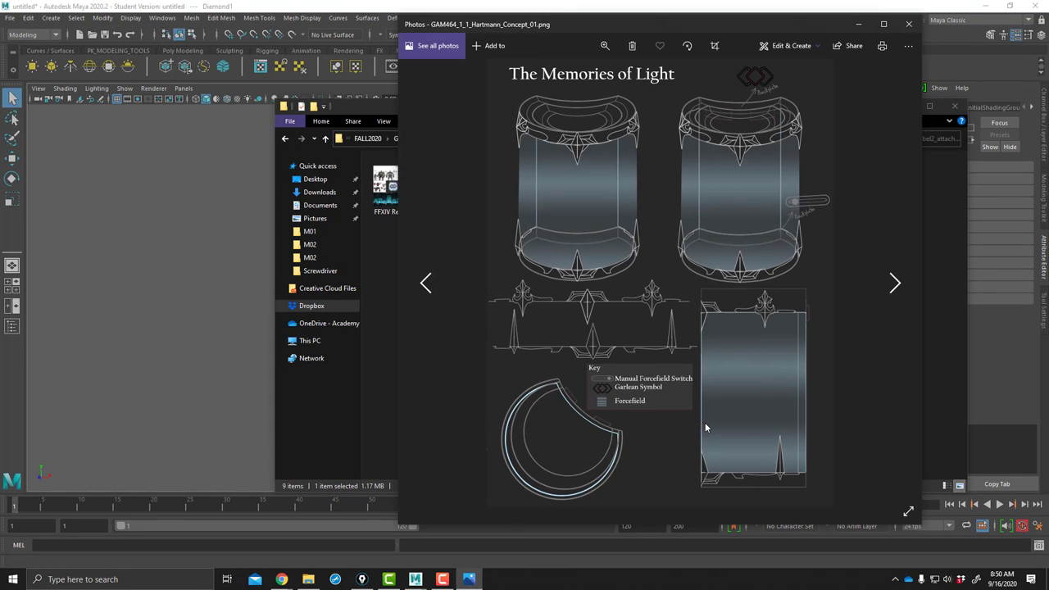
{"action": "left_click", "coordinate": [894, 283]}
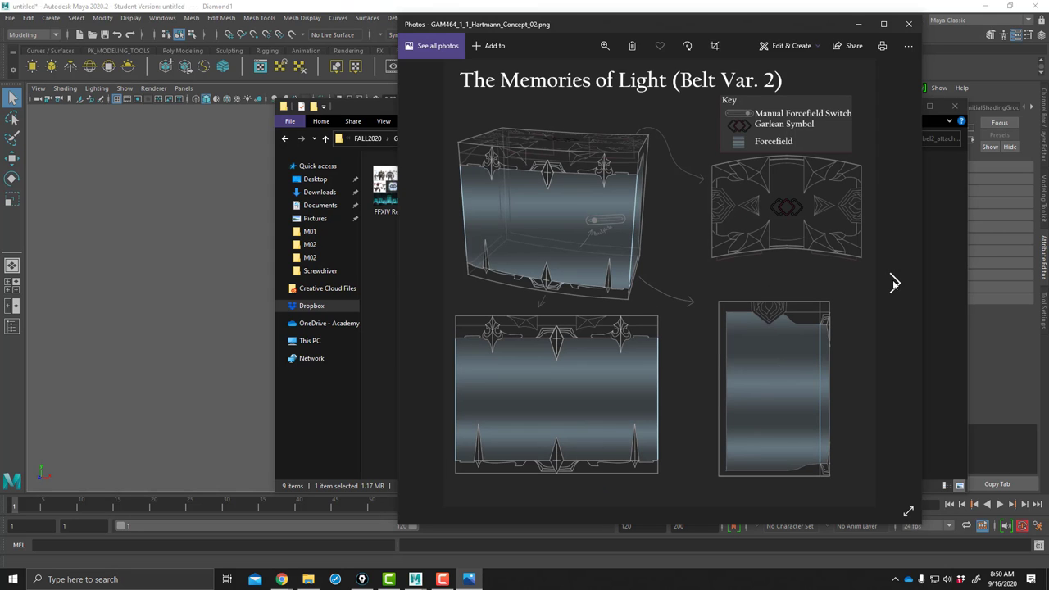
{"action": "left_click", "coordinate": [894, 283]}
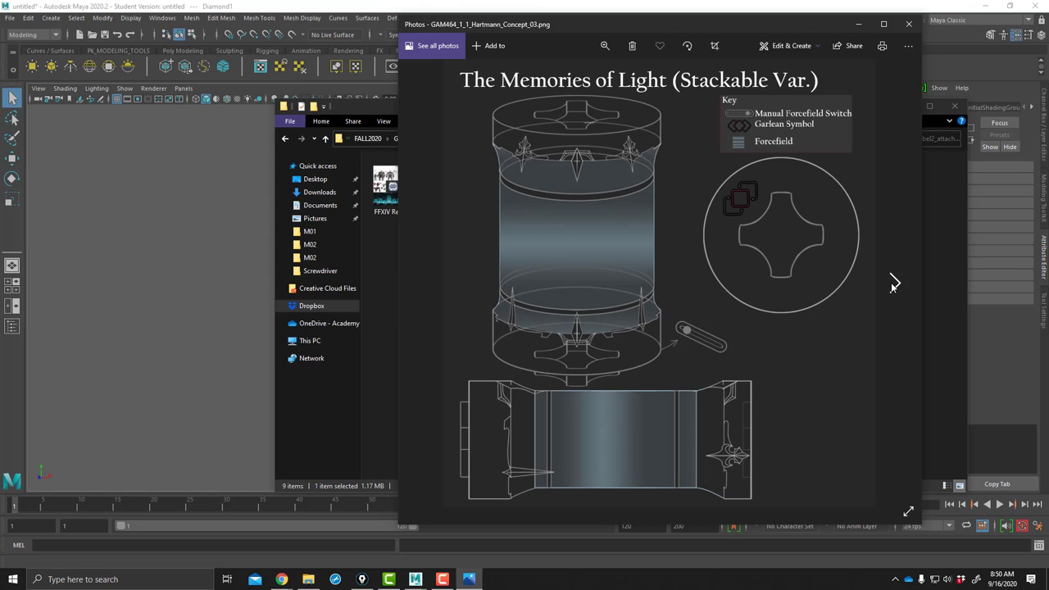
{"action": "left_click", "coordinate": [894, 283]}
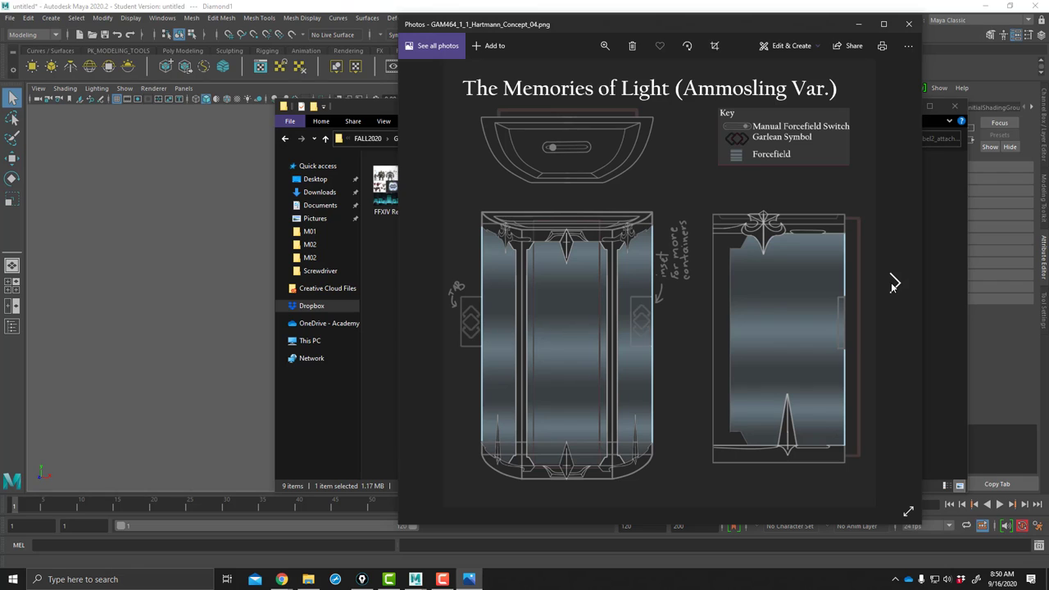
{"action": "left_click", "coordinate": [893, 283]}
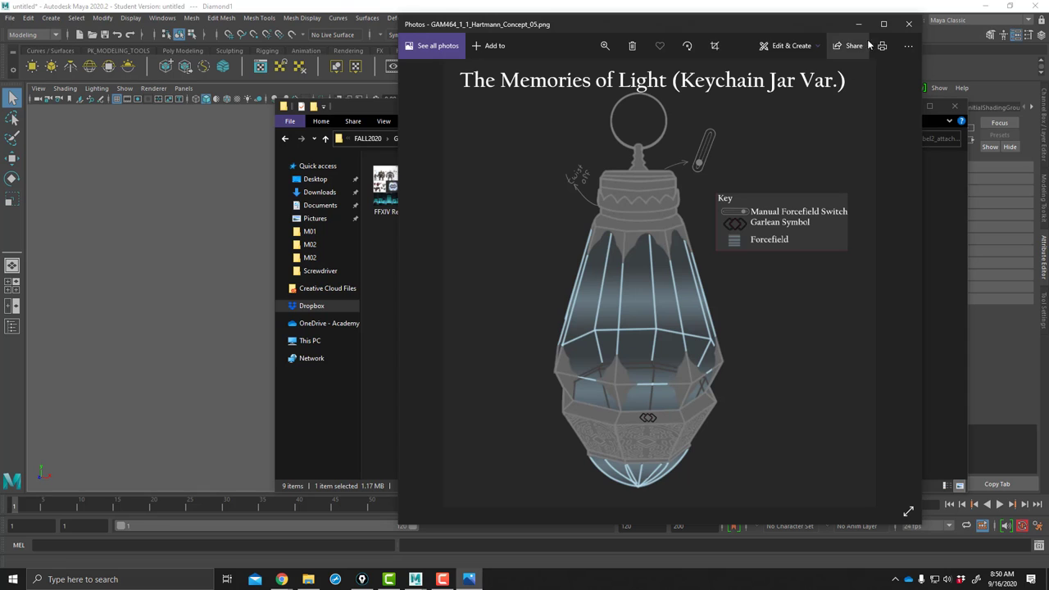
{"action": "left_click_drag", "start_coordinate": [808, 27], "coordinate": [764, 32]}
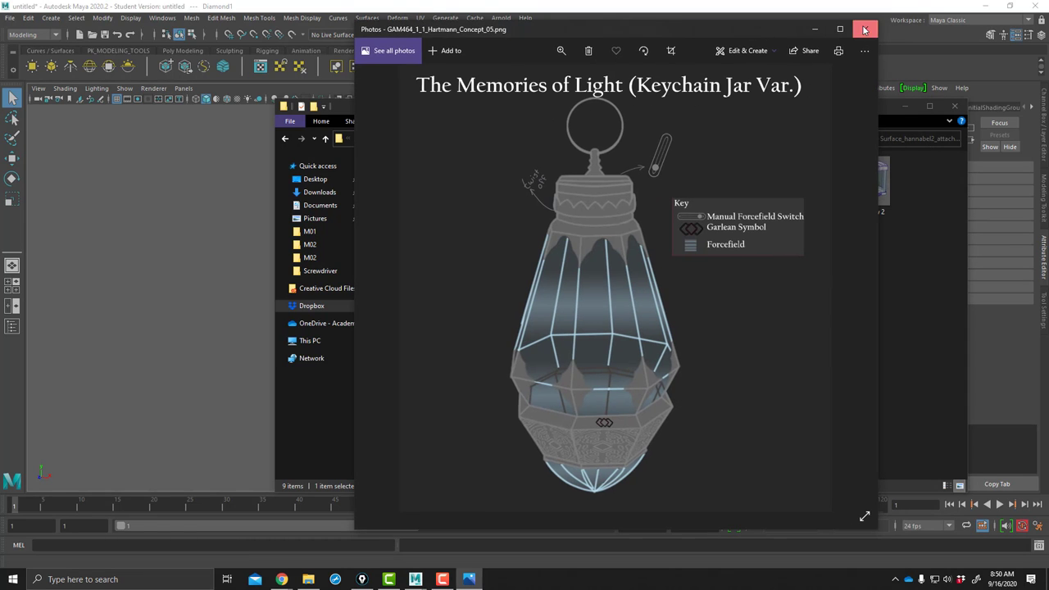
{"action": "left_click", "coordinate": [865, 28]}
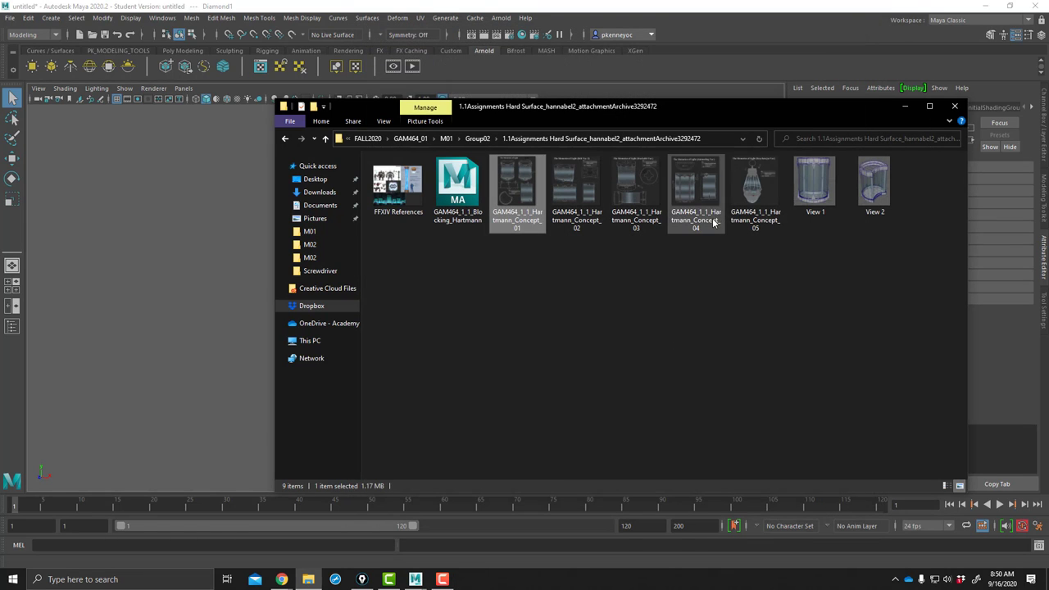
{"action": "left_click", "coordinate": [904, 105]}
Handwrite the green note "Asym. BALANCE" beside the container with the screen annotation pen, undoing the stray stroke over the glass
{"action": "left_click_drag", "start_coordinate": [578, 287], "coordinate": [417, 232], "text": "alt"}
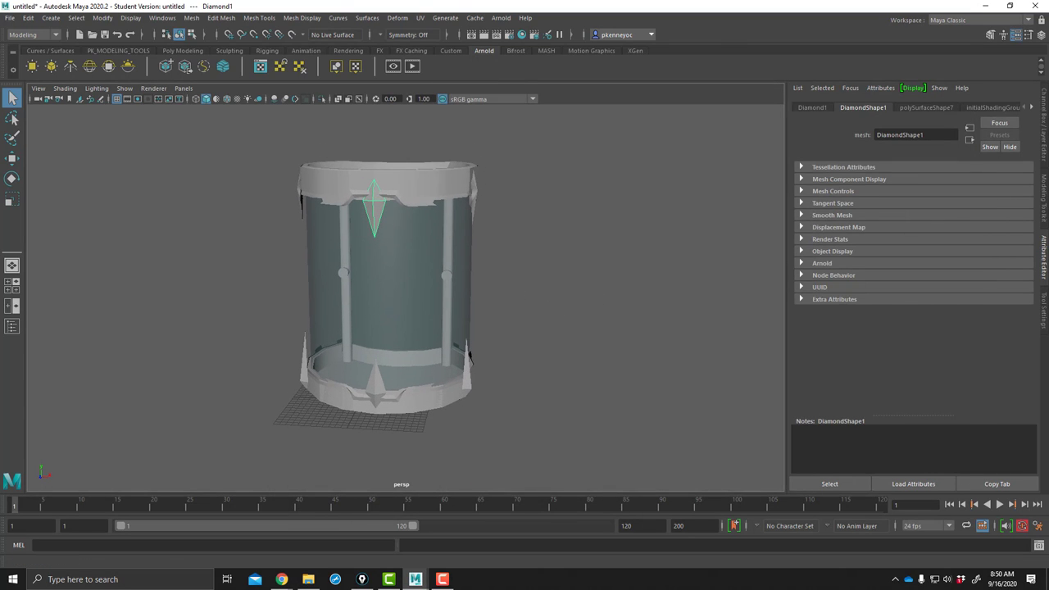
{"action": "left_click", "coordinate": [362, 579]}
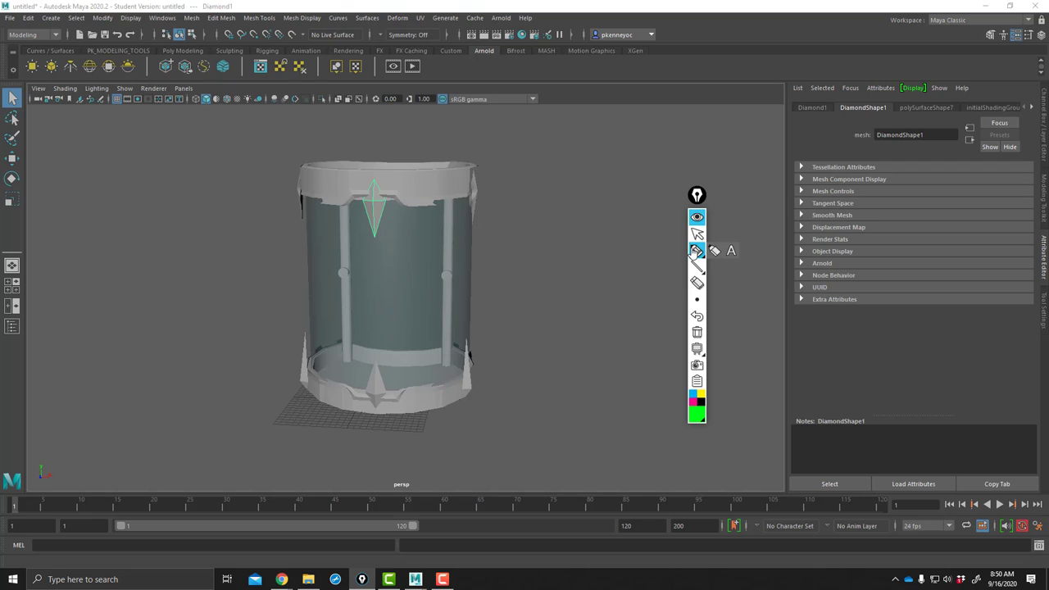
{"action": "left_click", "coordinate": [696, 253]}
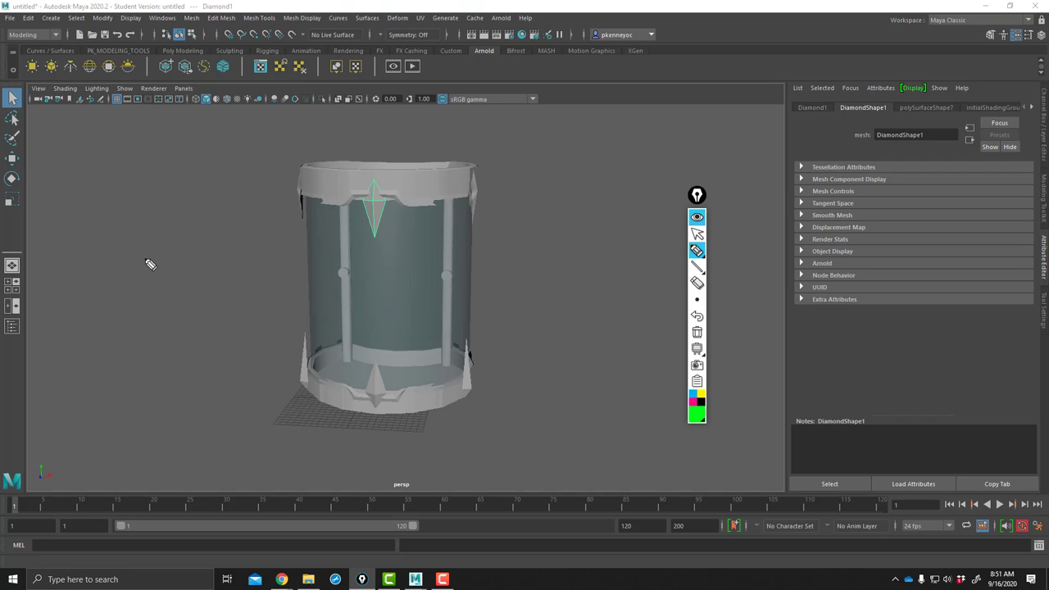
{"action": "left_click_drag", "start_coordinate": [119, 188], "coordinate": [171, 185]}
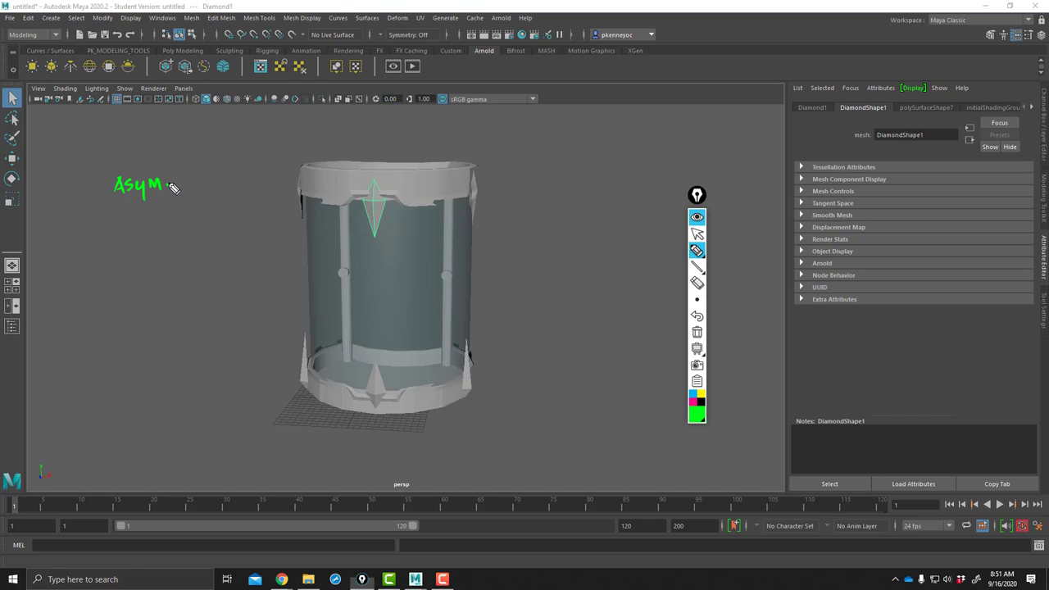
{"action": "left_click", "coordinate": [167, 186]}
{"action": "mouse_move", "coordinate": [129, 220]}
{"action": "left_mouse_down"}
{"action": "mouse_move", "coordinate": [175, 224]}
{"action": "mouse_move", "coordinate": [210, 204]}
{"action": "left_mouse_up"}
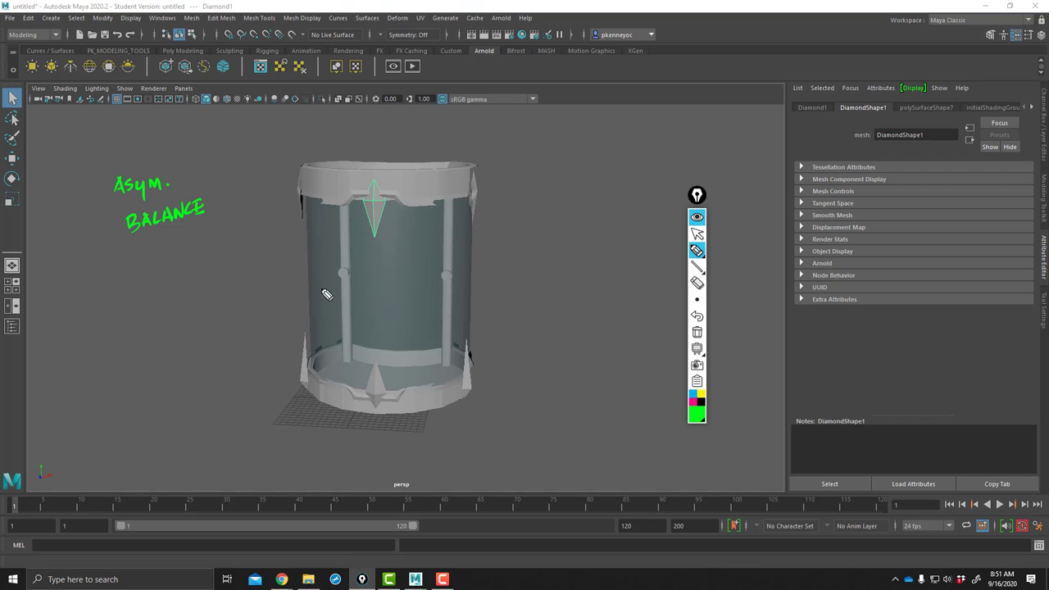
{"action": "left_click_drag", "start_coordinate": [388, 298], "coordinate": [409, 293]}
{"action": "left_click", "coordinate": [696, 316]}
{"action": "mouse_move", "coordinate": [697, 252]}
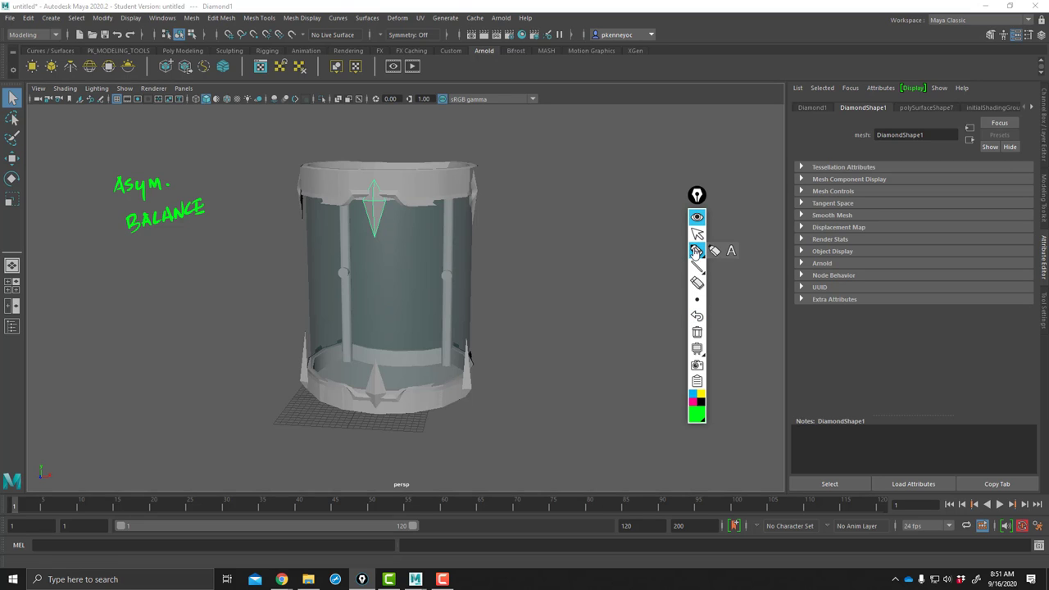
{"action": "left_click", "coordinate": [696, 233]}
Outline the container's top rim, glass body and base as three separate boxes with the green annotation pen in a front-facing view
{"action": "mouse_move", "coordinate": [504, 306]}
{"action": "left_mouse_down", "text": "alt"}
{"action": "mouse_move", "coordinate": [523, 300]}
{"action": "mouse_move", "coordinate": [508, 308]}
{"action": "mouse_move", "coordinate": [482, 297]}
{"action": "mouse_move", "coordinate": [423, 246]}
{"action": "mouse_move", "coordinate": [473, 267]}
{"action": "left_mouse_up", "text": "alt"}
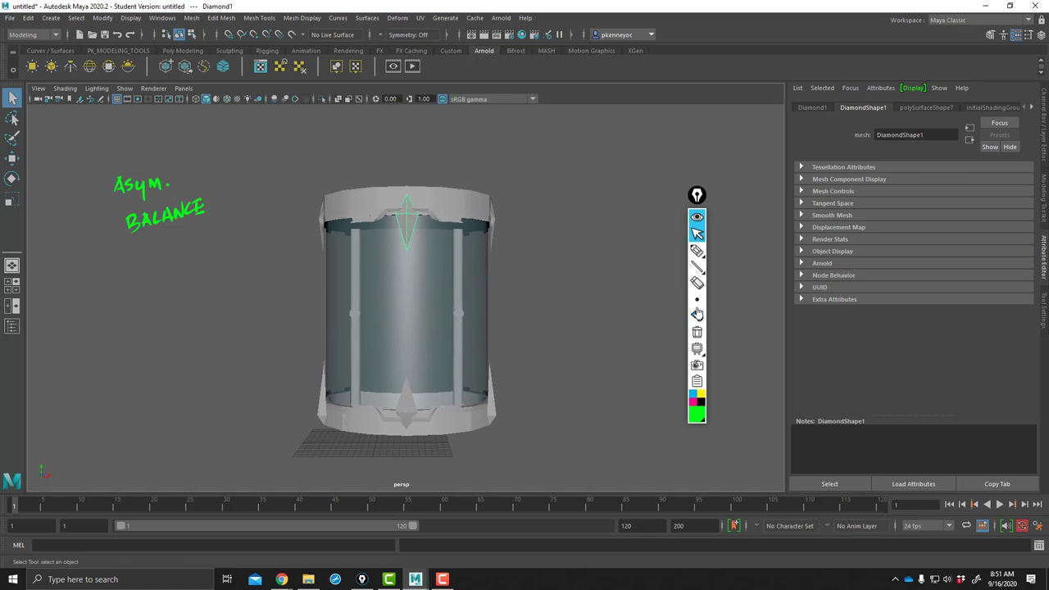
{"action": "left_click", "coordinate": [696, 251]}
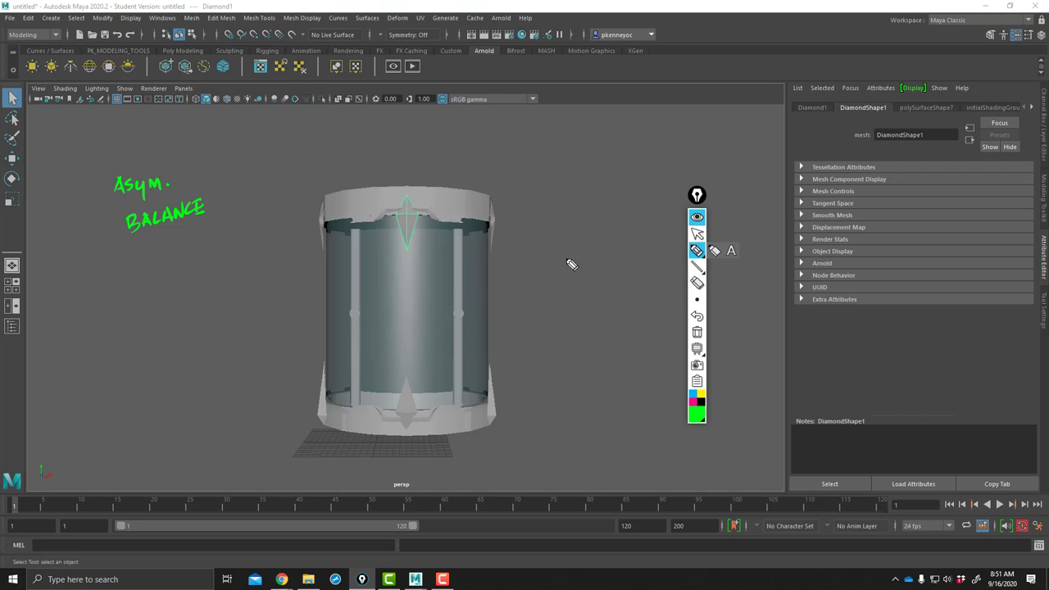
{"action": "left_click_drag", "start_coordinate": [516, 230], "coordinate": [300, 223]}
{"action": "mouse_move", "coordinate": [508, 400]}
{"action": "left_mouse_down"}
{"action": "mouse_move", "coordinate": [338, 412]}
{"action": "mouse_move", "coordinate": [299, 402]}
{"action": "left_mouse_up"}
{"action": "mouse_move", "coordinate": [297, 188]}
{"action": "left_mouse_down"}
{"action": "mouse_move", "coordinate": [305, 221]}
{"action": "mouse_move", "coordinate": [510, 182]}
{"action": "mouse_move", "coordinate": [507, 226]}
{"action": "left_mouse_up"}
{"action": "mouse_move", "coordinate": [498, 376]}
{"action": "left_mouse_down"}
{"action": "mouse_move", "coordinate": [502, 432]}
{"action": "mouse_move", "coordinate": [312, 438]}
{"action": "mouse_move", "coordinate": [301, 401]}
{"action": "left_mouse_up"}
{"action": "left_click_drag", "start_coordinate": [314, 231], "coordinate": [313, 393]}
{"action": "mouse_move", "coordinate": [499, 233]}
{"action": "left_mouse_down"}
{"action": "mouse_move", "coordinate": [502, 281]}
{"action": "mouse_move", "coordinate": [497, 393]}
{"action": "left_mouse_up"}
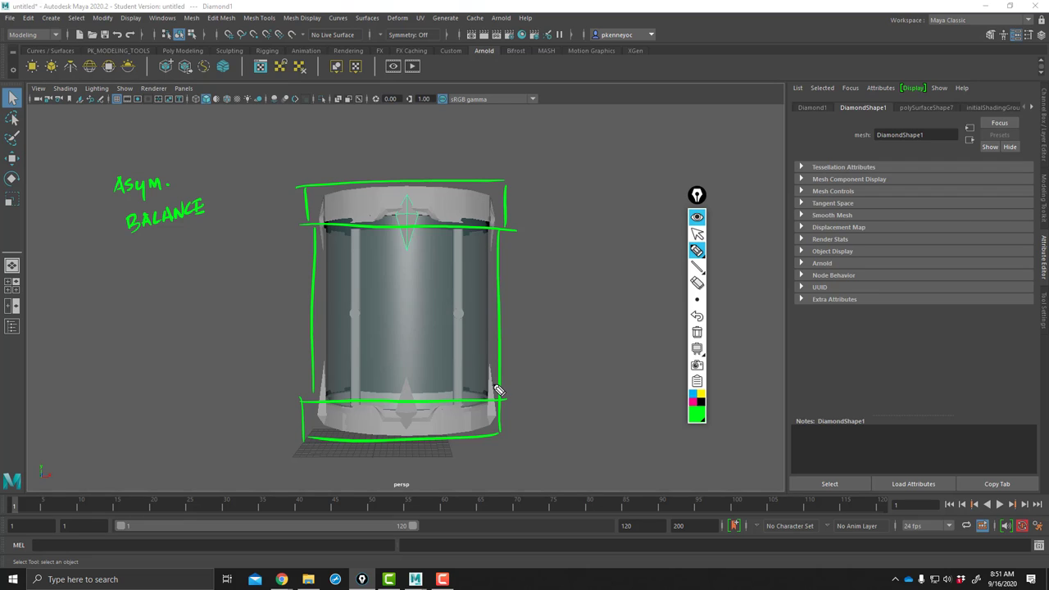
Clear all screen annotations, undo the stray mark, and switch from the pen back to the pointer
{"action": "left_click", "coordinate": [696, 332]}
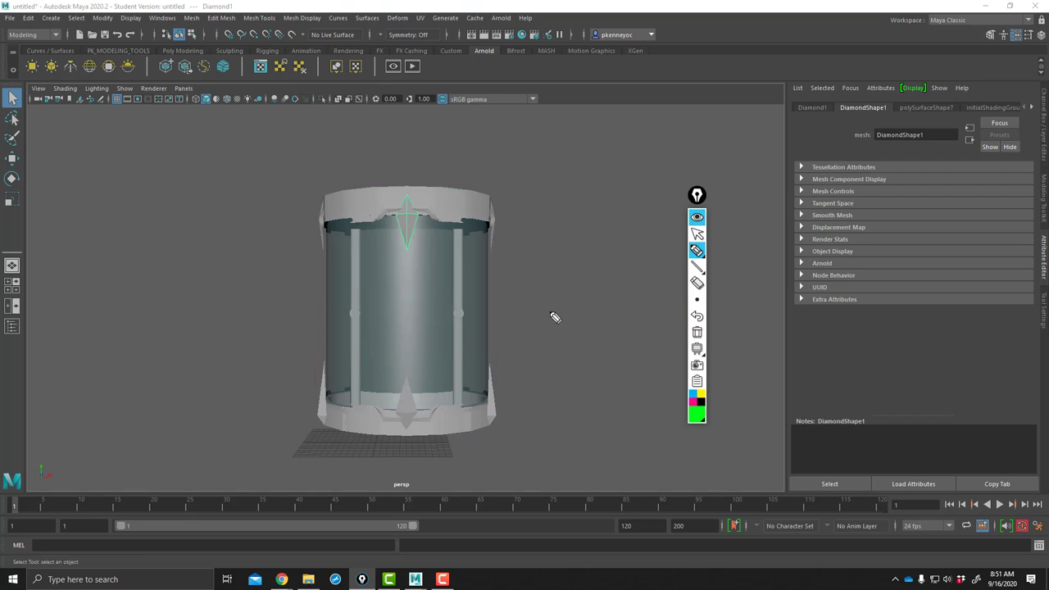
{"action": "left_click", "coordinate": [579, 269]}
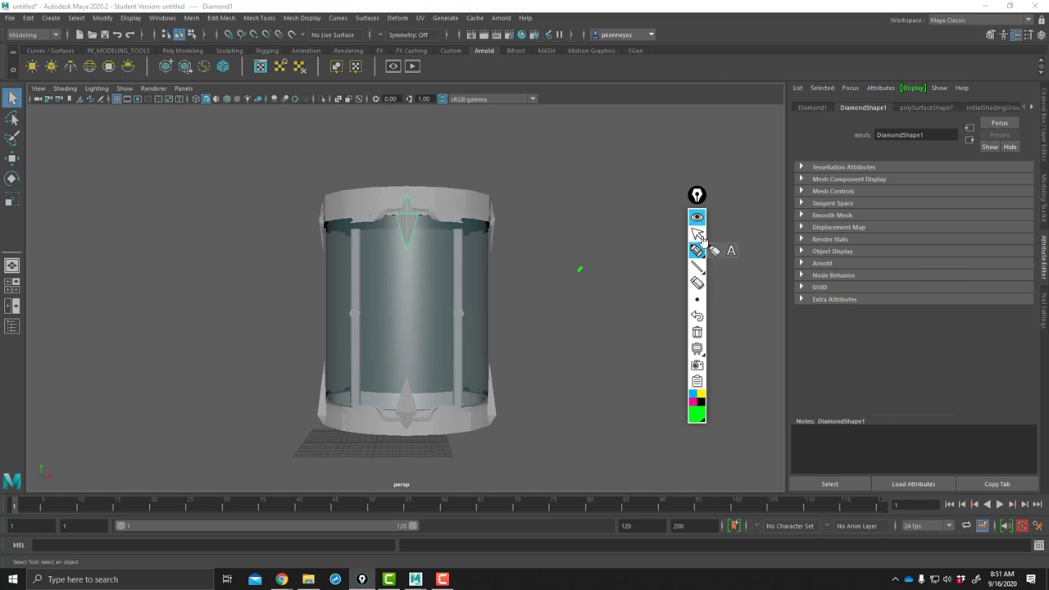
{"action": "left_click", "coordinate": [696, 316]}
{"action": "left_click", "coordinate": [696, 233]}
Examine the container from the front, above and its concave back side to compare the proportions of lid, body and base
{"action": "left_click_drag", "start_coordinate": [565, 274], "coordinate": [382, 236], "text": "alt"}
{"action": "left_click_drag", "start_coordinate": [504, 368], "coordinate": [368, 333], "text": "alt"}
{"action": "left_click_drag", "start_coordinate": [521, 280], "coordinate": [494, 273], "text": "alt"}
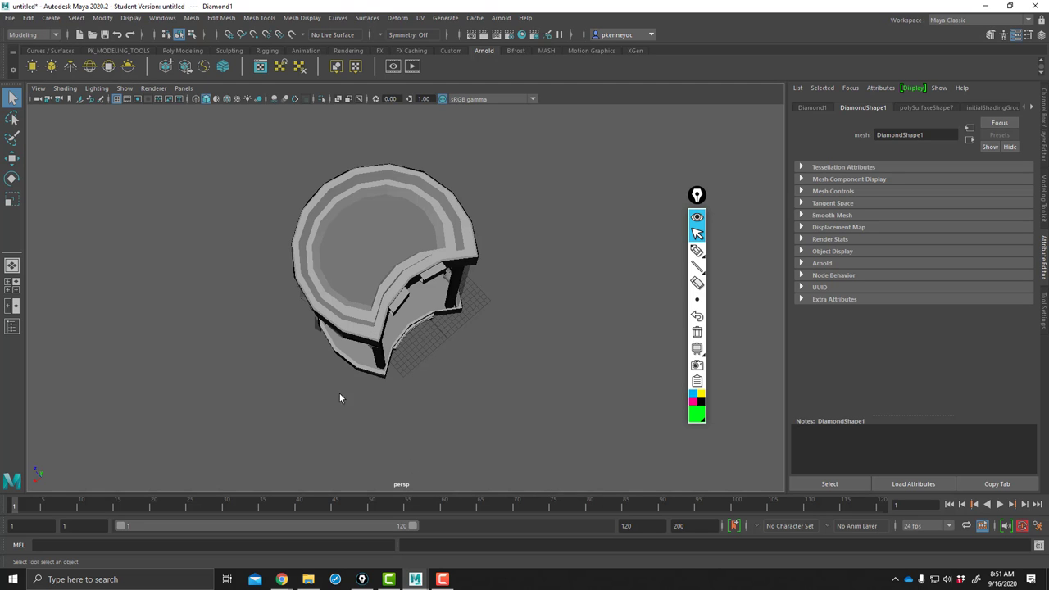
{"action": "left_click_drag", "start_coordinate": [443, 271], "coordinate": [367, 244], "text": "alt"}
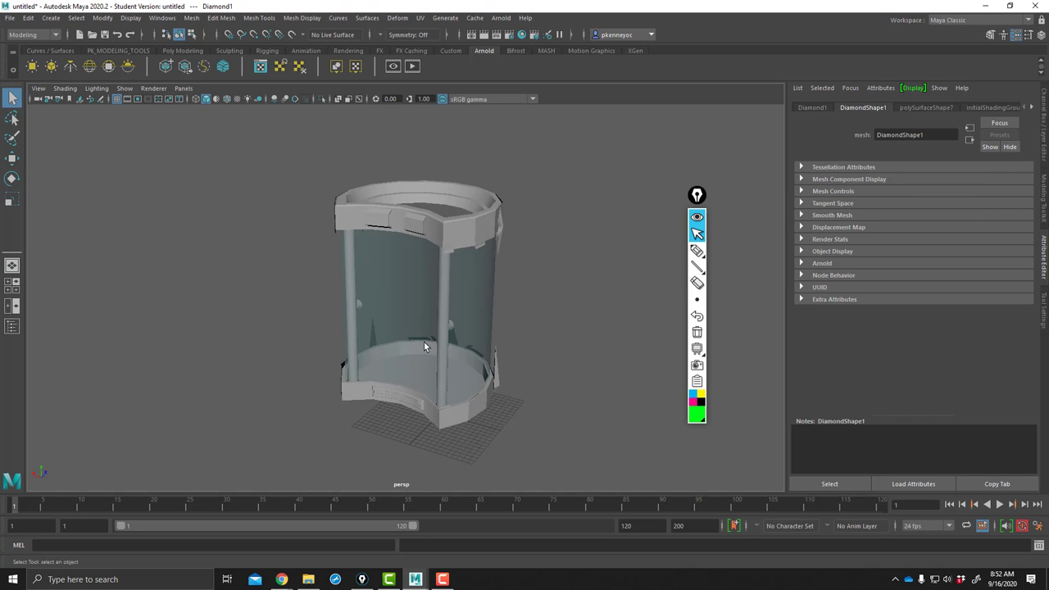
{"action": "left_click_drag", "start_coordinate": [601, 322], "coordinate": [496, 368], "text": "alt"}
{"action": "left_click_drag", "start_coordinate": [436, 393], "coordinate": [515, 296], "text": "alt"}
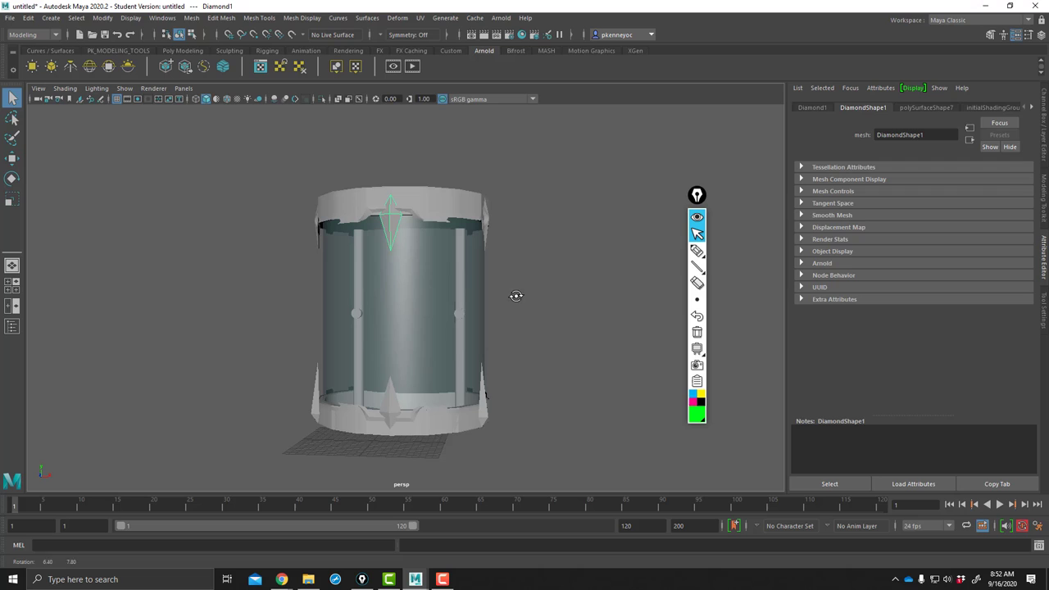
{"action": "left_click", "coordinate": [697, 249]}
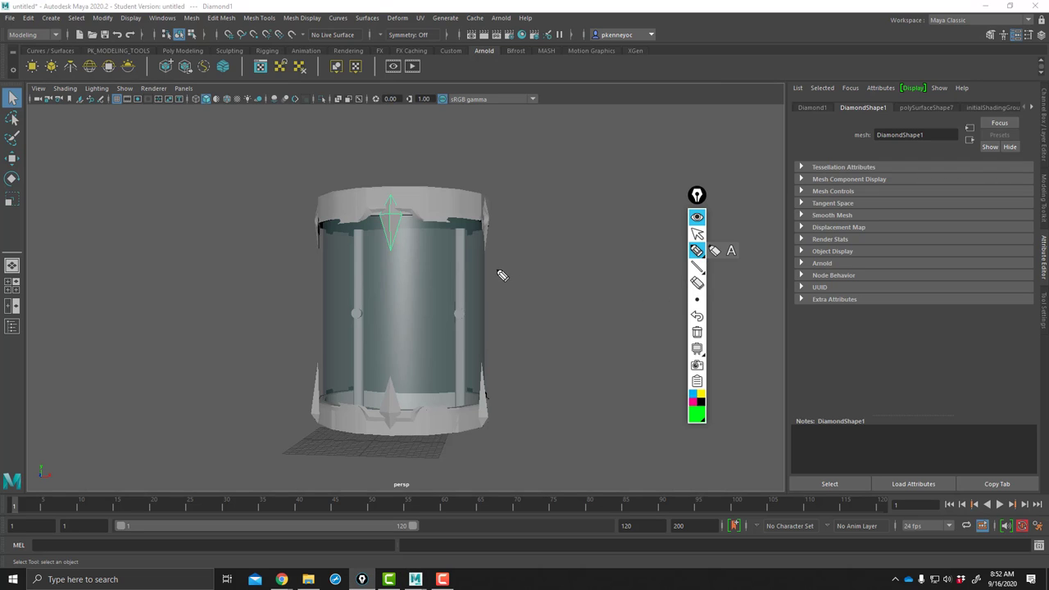
{"action": "left_click", "coordinate": [696, 233]}
Replace the Attribute Editor with the Channel Box, and frame the whole container in all four views before enlarging the perspective view
{"action": "key", "text": "space"}
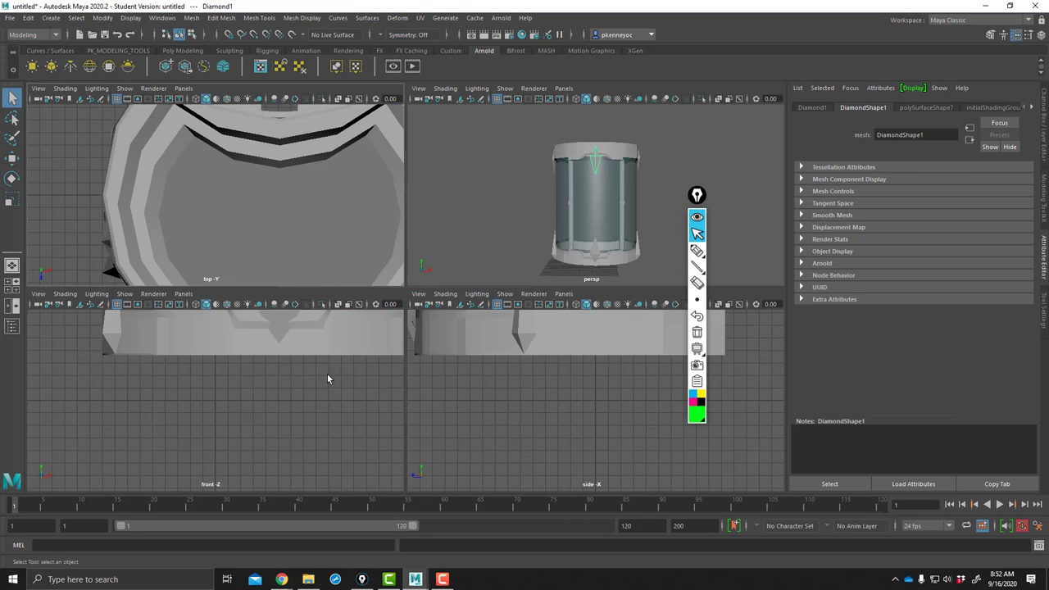
{"action": "key", "text": "shift+f"}
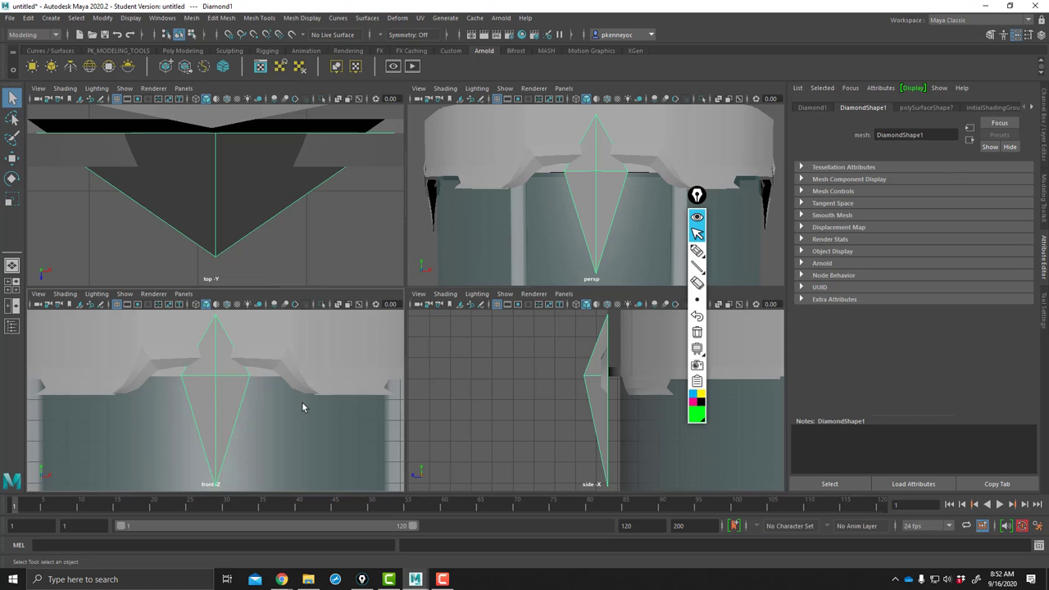
{"action": "key", "text": "ctrl+a"}
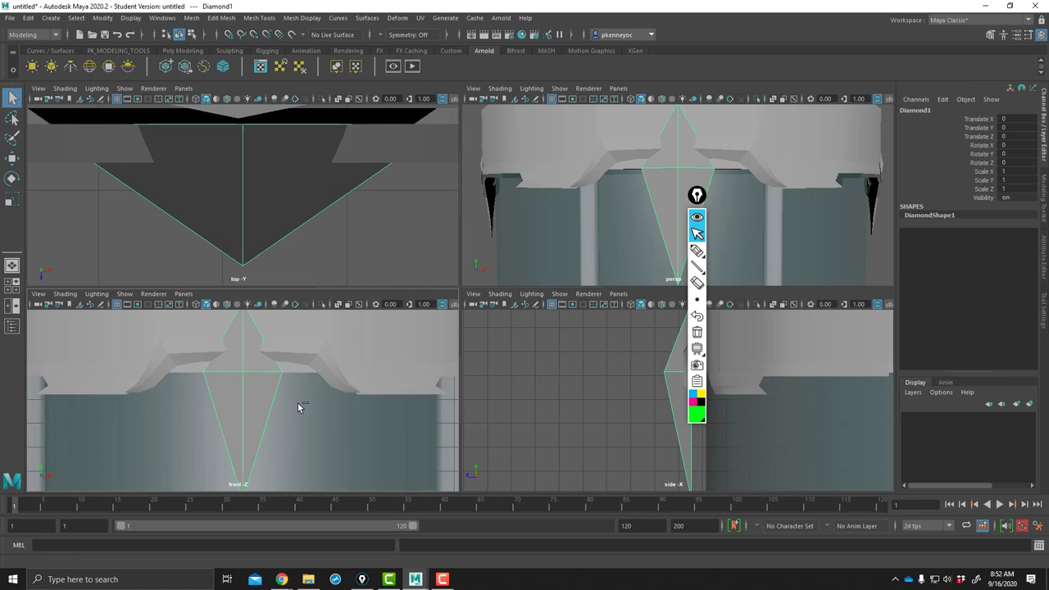
{"action": "scroll", "coordinate": [269, 412], "scroll_direction": "down", "scroll_amount": 8}
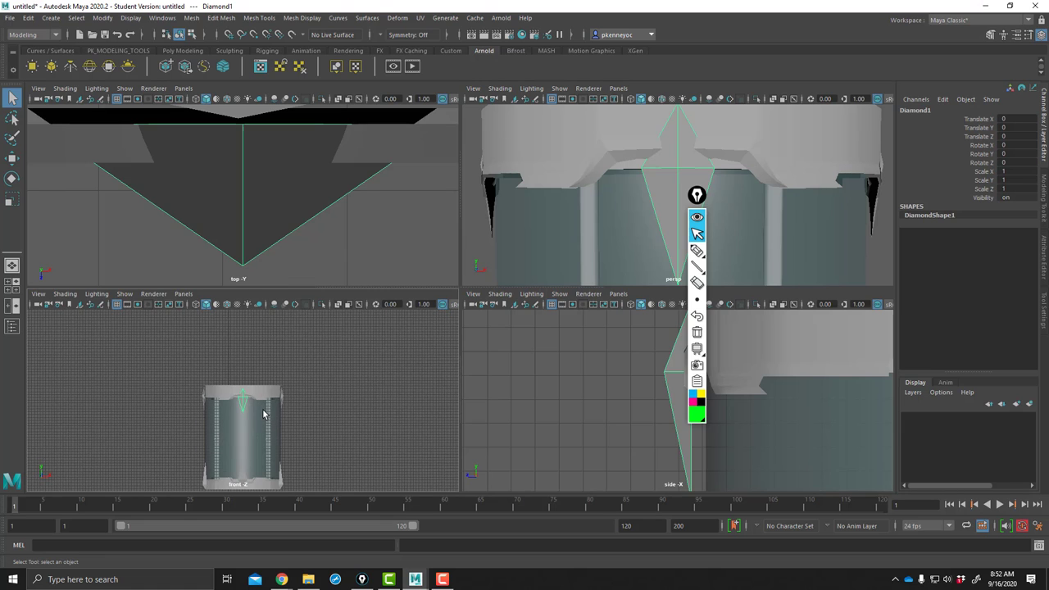
{"action": "key", "text": "shift+a"}
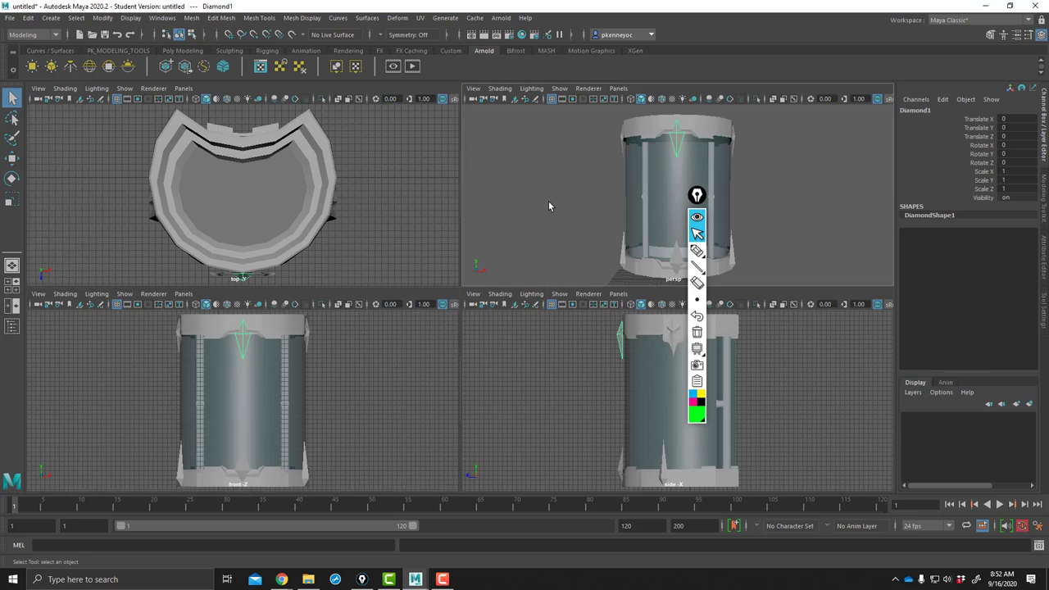
{"action": "key", "text": "space"}
{"action": "left_click_drag", "start_coordinate": [554, 234], "coordinate": [589, 234], "text": "alt"}
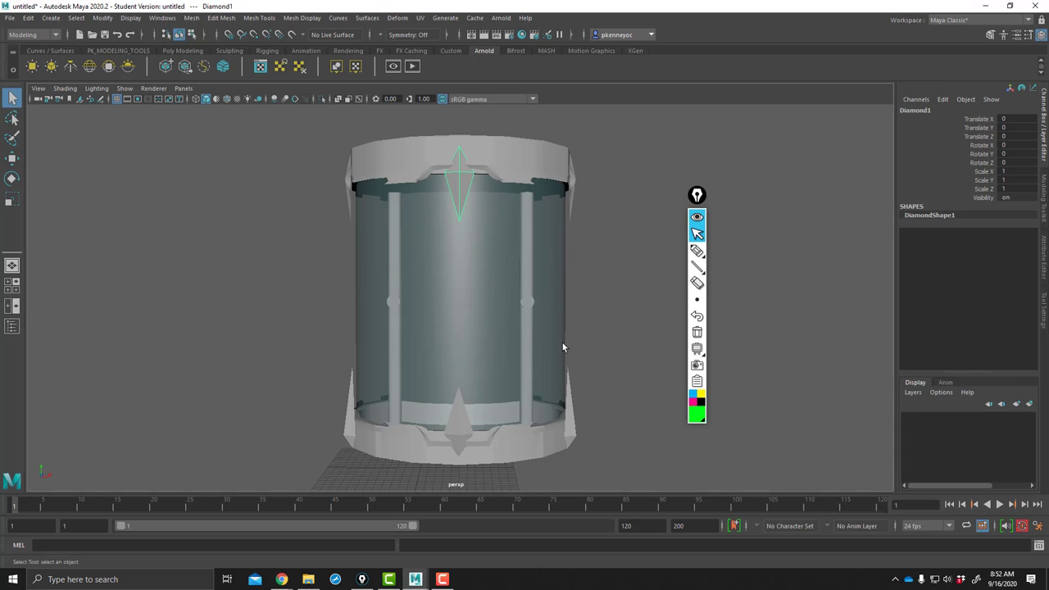
Sketch a taller base edge with a central spike across the lower glass in green, and label it "BASE" with an arrow
{"action": "left_click", "coordinate": [697, 249]}
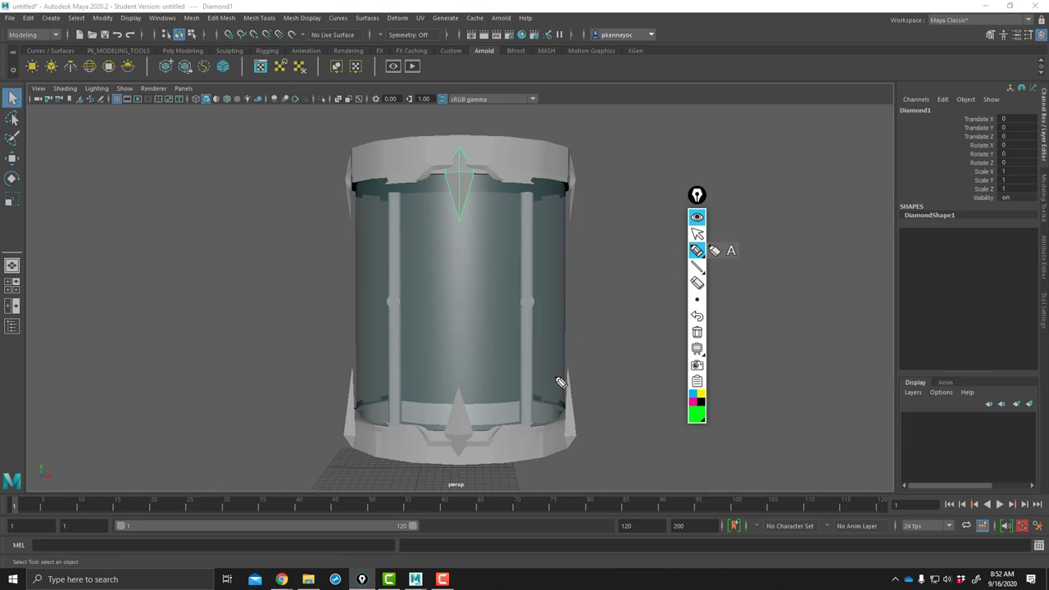
{"action": "mouse_move", "coordinate": [573, 371]}
{"action": "left_mouse_down"}
{"action": "mouse_move", "coordinate": [500, 373]}
{"action": "mouse_move", "coordinate": [491, 393]}
{"action": "mouse_move", "coordinate": [468, 379]}
{"action": "mouse_move", "coordinate": [462, 329]}
{"action": "mouse_move", "coordinate": [446, 387]}
{"action": "mouse_move", "coordinate": [416, 390]}
{"action": "mouse_move", "coordinate": [407, 368]}
{"action": "mouse_move", "coordinate": [358, 370]}
{"action": "left_mouse_up"}
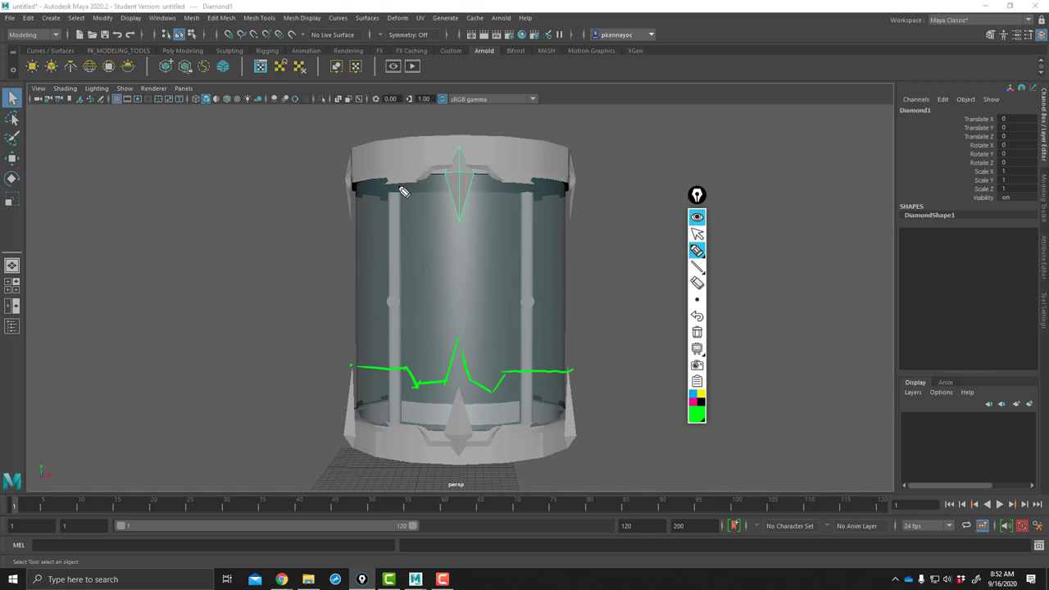
{"action": "mouse_move", "coordinate": [302, 351]}
{"action": "left_mouse_down"}
{"action": "mouse_move", "coordinate": [327, 390]}
{"action": "mouse_move", "coordinate": [314, 390]}
{"action": "left_mouse_up"}
{"action": "mouse_move", "coordinate": [279, 343]}
{"action": "left_mouse_down"}
{"action": "mouse_move", "coordinate": [276, 335]}
{"action": "mouse_move", "coordinate": [283, 346]}
{"action": "mouse_move", "coordinate": [305, 335]}
{"action": "mouse_move", "coordinate": [321, 312]}
{"action": "left_mouse_up"}
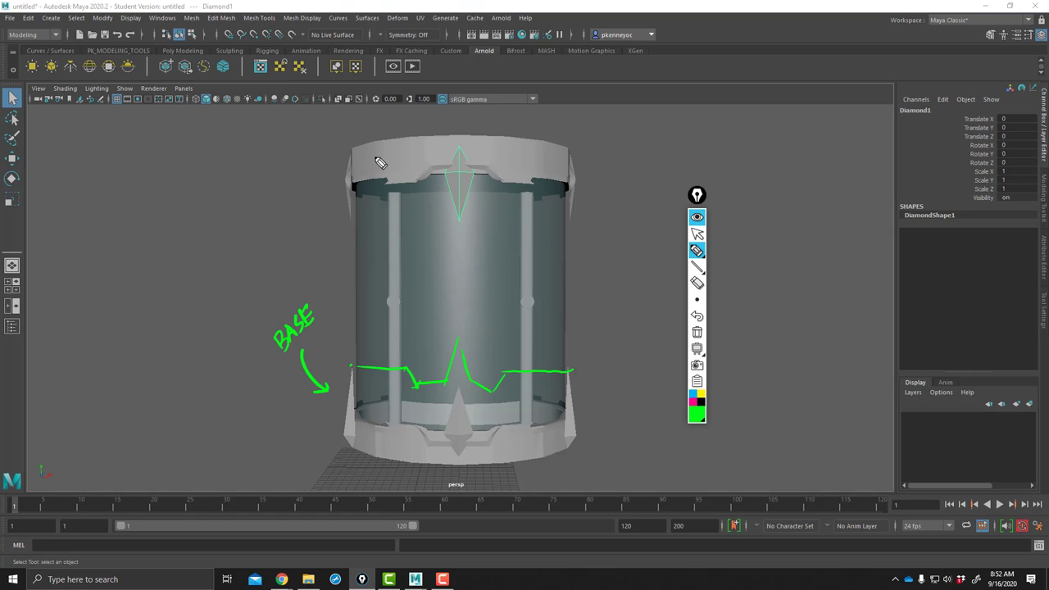
Label the container's top rim "LID." with an arrow, and clear all annotations from the screen
{"action": "mouse_move", "coordinate": [283, 161]}
{"action": "left_mouse_down"}
{"action": "mouse_move", "coordinate": [293, 177]}
{"action": "mouse_move", "coordinate": [304, 154]}
{"action": "mouse_move", "coordinate": [365, 157]}
{"action": "mouse_move", "coordinate": [362, 144]}
{"action": "left_mouse_up"}
{"action": "left_click", "coordinate": [310, 167]}
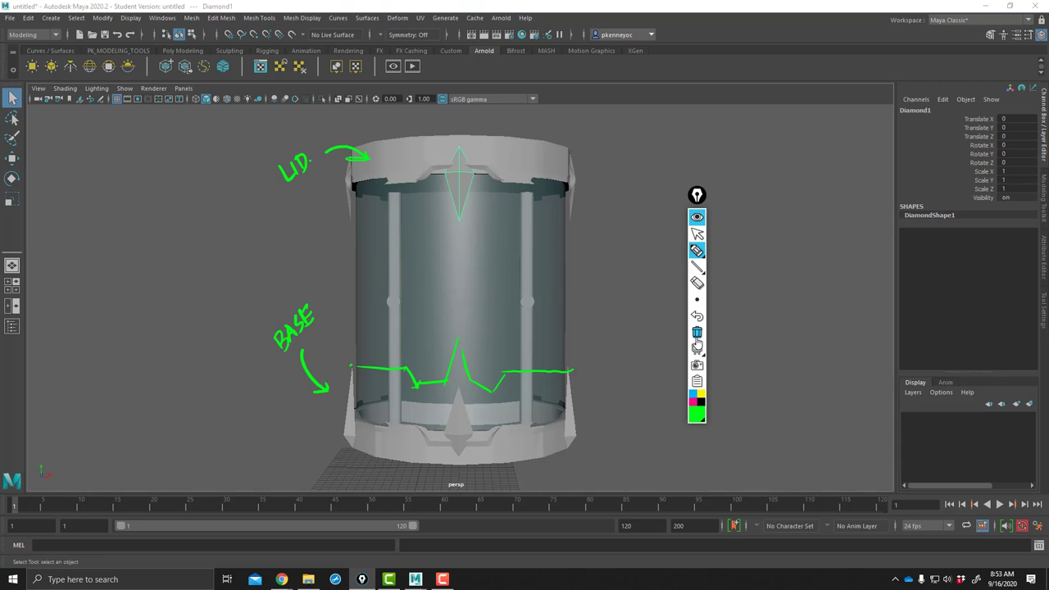
{"action": "left_click", "coordinate": [696, 332]}
{"action": "left_click", "coordinate": [696, 234]}
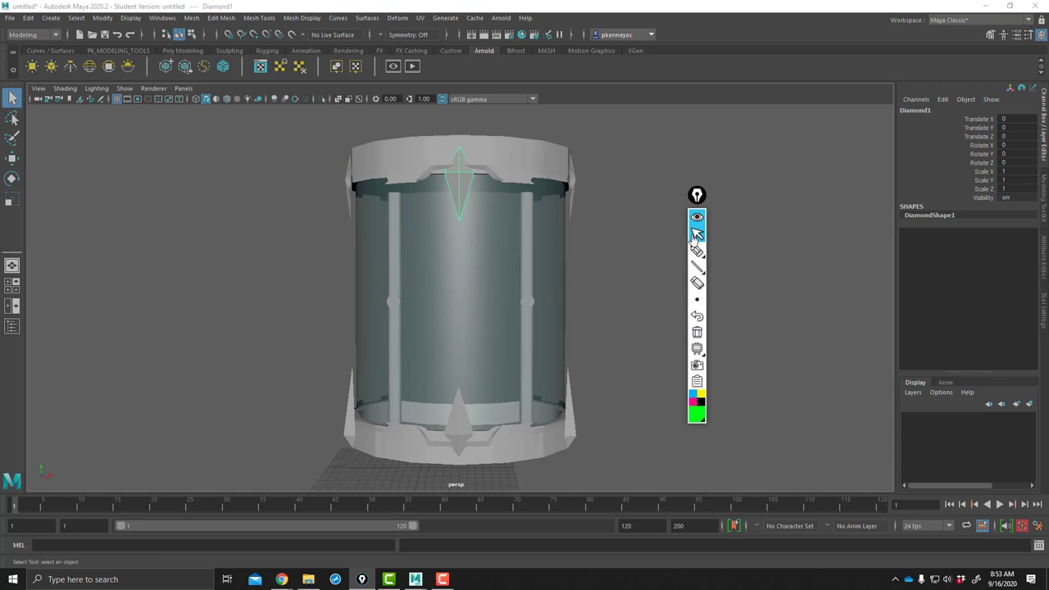
From above, sketch a straight green line across the concave side of the lid and trace arcs along its round inner rim
{"action": "left_click_drag", "start_coordinate": [622, 220], "coordinate": [571, 271], "text": "alt"}
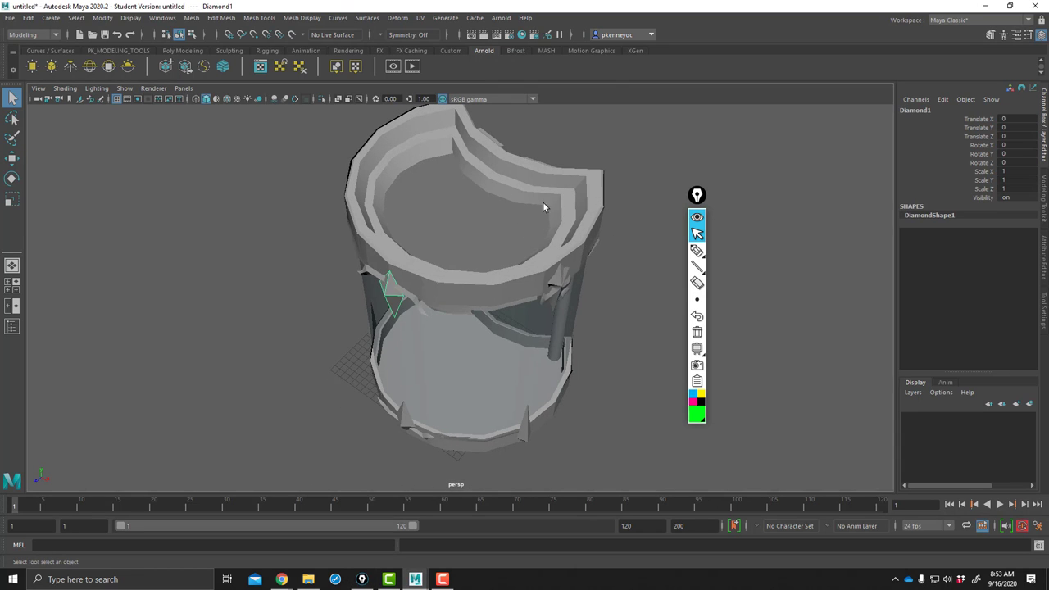
{"action": "left_click_drag", "start_coordinate": [622, 210], "coordinate": [594, 166], "text": "alt"}
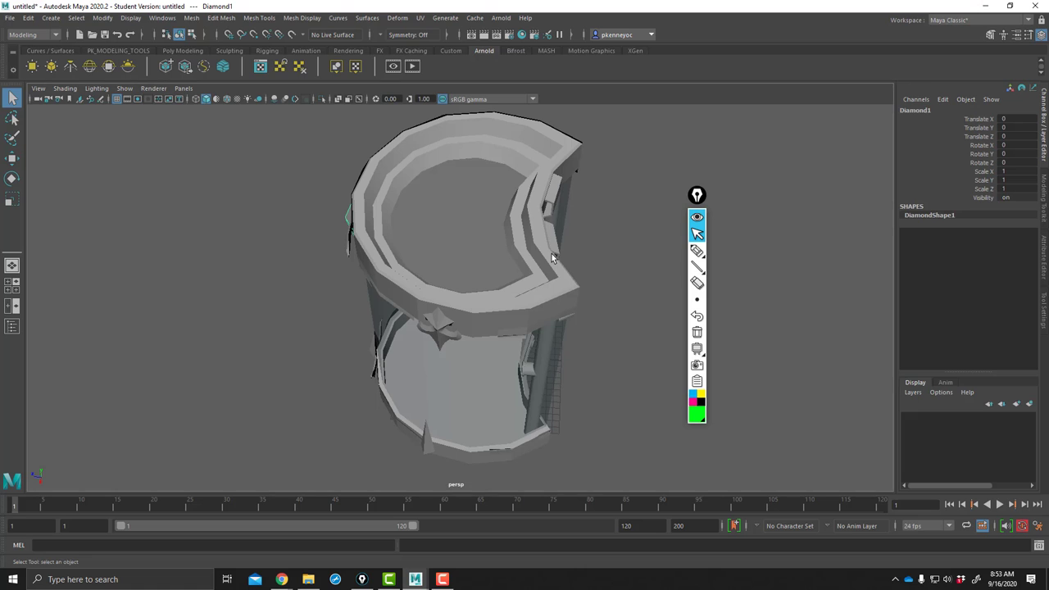
{"action": "left_click_drag", "start_coordinate": [558, 160], "coordinate": [533, 183], "text": "alt"}
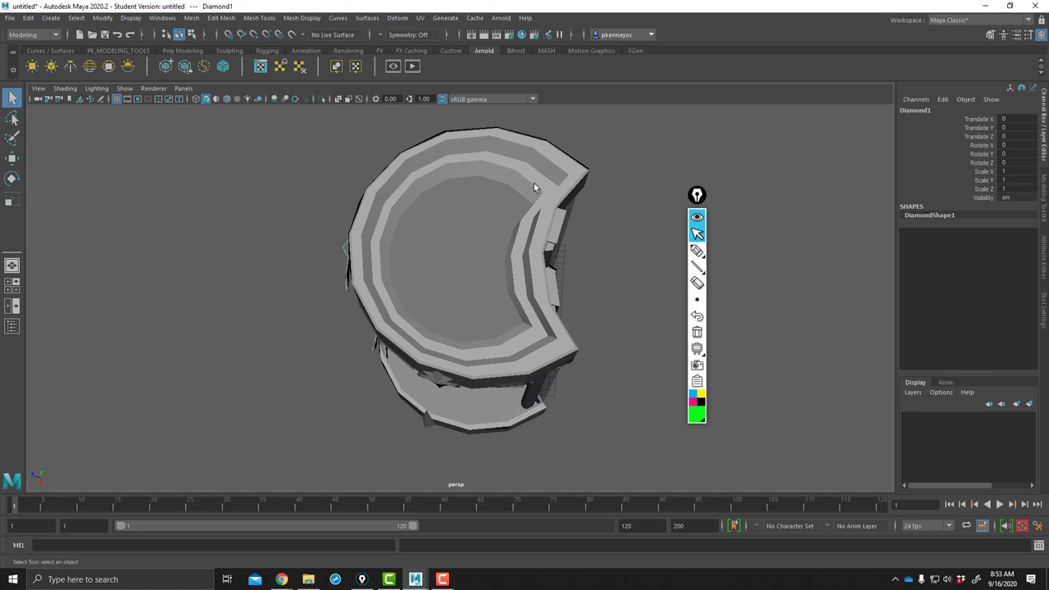
{"action": "left_click", "coordinate": [697, 250]}
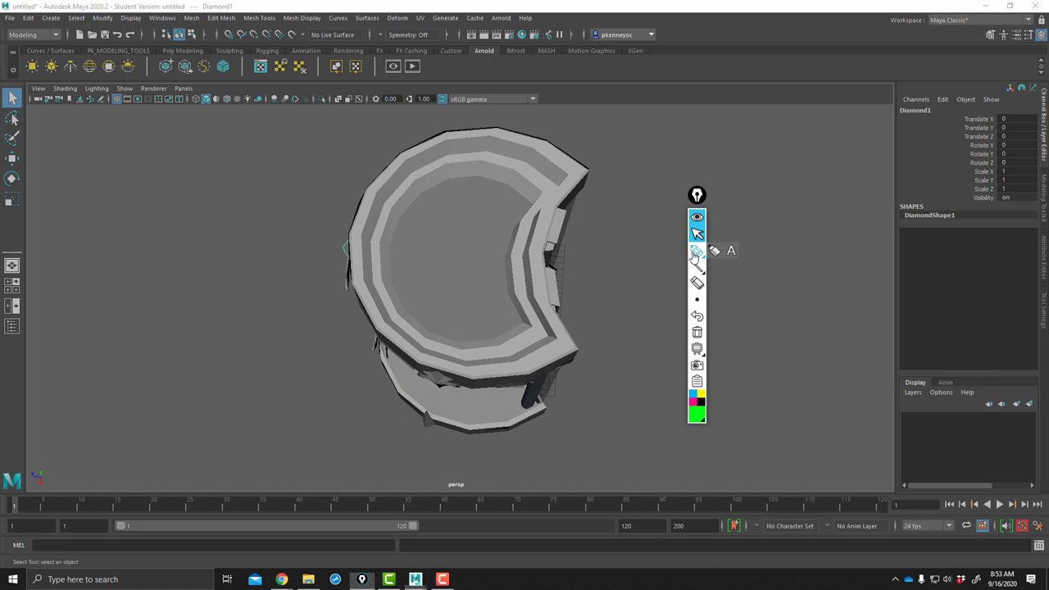
{"action": "left_click_drag", "start_coordinate": [523, 178], "coordinate": [519, 347]}
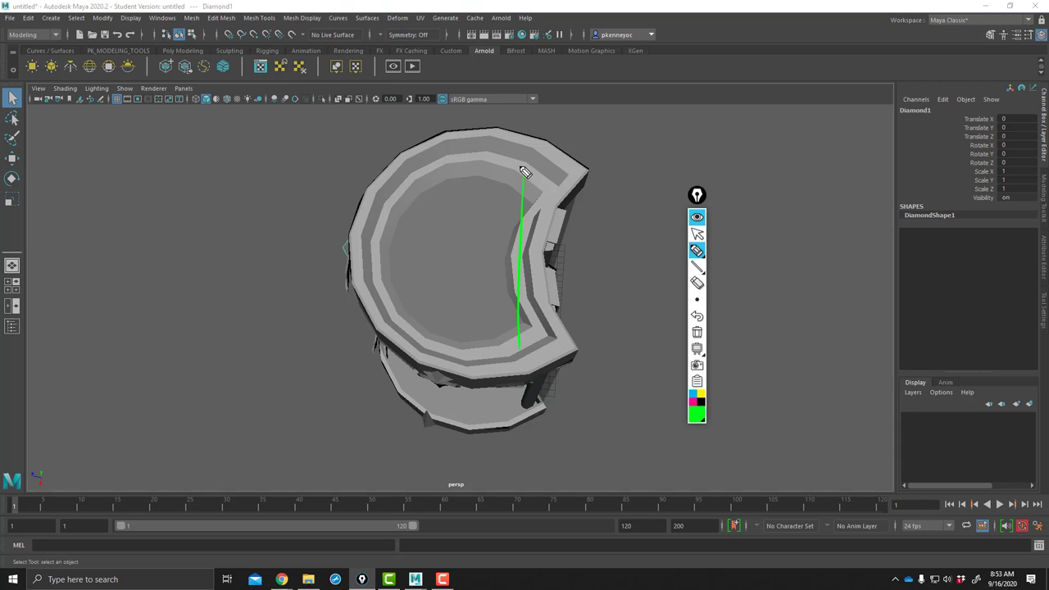
{"action": "left_click_drag", "start_coordinate": [521, 174], "coordinate": [449, 166]}
{"action": "left_click_drag", "start_coordinate": [519, 348], "coordinate": [451, 348]}
{"action": "left_click_drag", "start_coordinate": [379, 275], "coordinate": [405, 194]}
Outline a small rounded block at each end of the straight line on the lid, and clear all annotations from the screen
{"action": "mouse_move", "coordinate": [539, 194]}
{"action": "left_mouse_down"}
{"action": "mouse_move", "coordinate": [500, 203]}
{"action": "mouse_move", "coordinate": [503, 192]}
{"action": "mouse_move", "coordinate": [505, 229]}
{"action": "mouse_move", "coordinate": [537, 196]}
{"action": "left_mouse_up"}
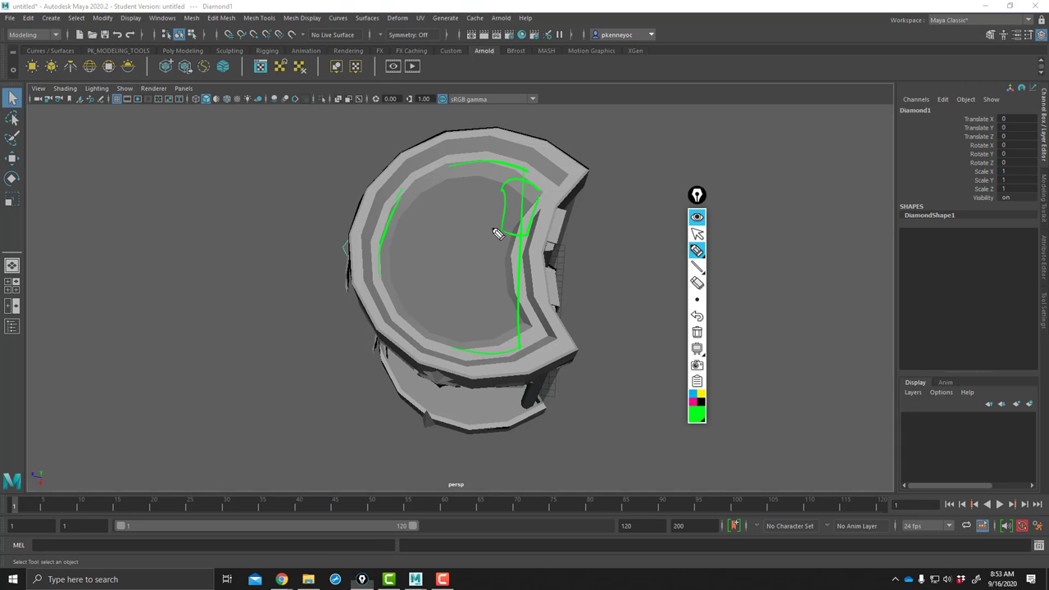
{"action": "mouse_move", "coordinate": [499, 299]}
{"action": "left_mouse_down"}
{"action": "mouse_move", "coordinate": [537, 331]}
{"action": "mouse_move", "coordinate": [499, 331]}
{"action": "mouse_move", "coordinate": [503, 300]}
{"action": "left_mouse_up"}
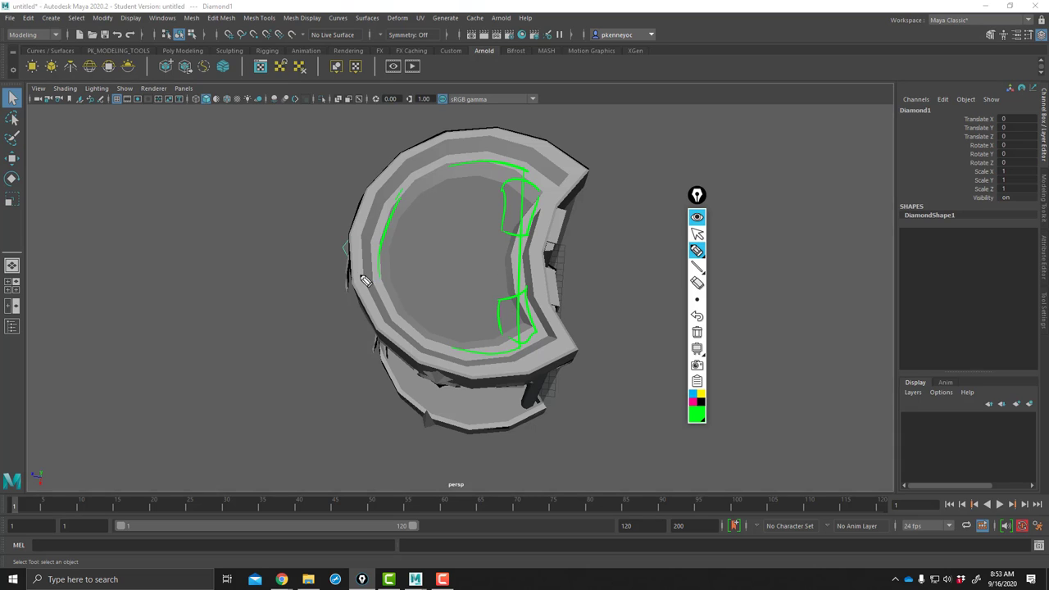
{"action": "left_click_drag", "start_coordinate": [479, 174], "coordinate": [527, 141]}
{"action": "left_click", "coordinate": [697, 332]}
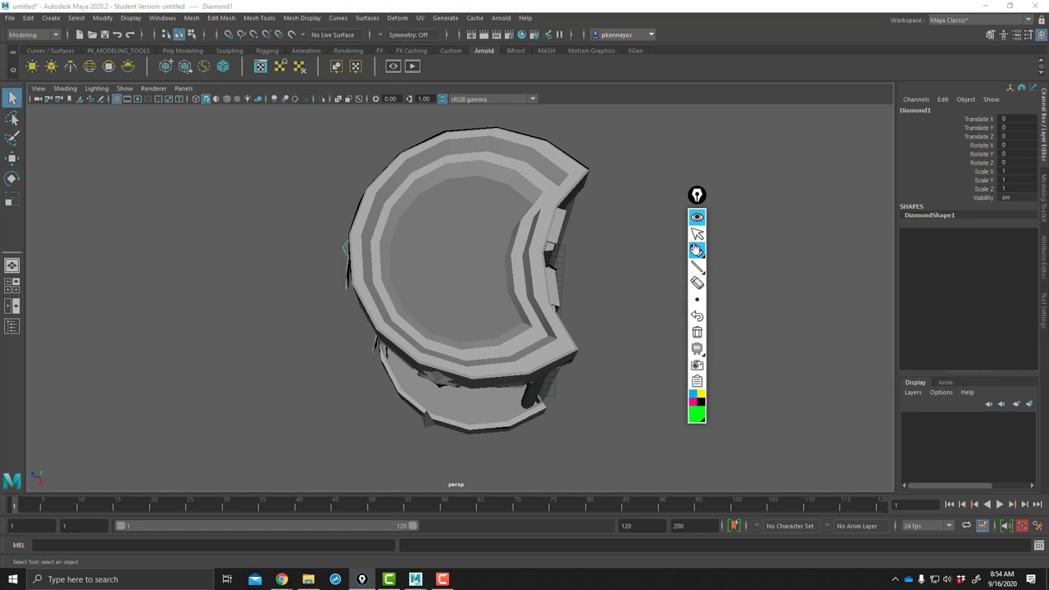
Sketch a curved green profile between lid and base, with a notched middle section over the back support rod, and point an arrow at it
{"action": "left_click", "coordinate": [696, 233]}
{"action": "left_click_drag", "start_coordinate": [550, 309], "coordinate": [677, 246], "text": "alt"}
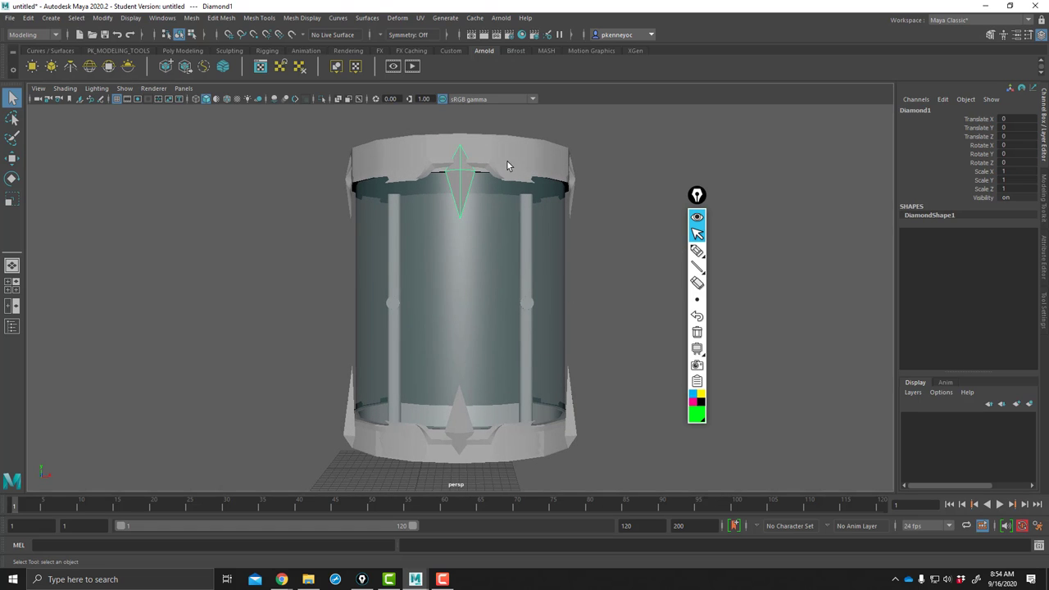
{"action": "mouse_move", "coordinate": [608, 327]}
{"action": "left_mouse_down", "text": "alt"}
{"action": "mouse_move", "coordinate": [549, 329]}
{"action": "mouse_move", "coordinate": [499, 351]}
{"action": "mouse_move", "coordinate": [612, 308]}
{"action": "left_mouse_up", "text": "alt"}
{"action": "left_click_drag", "start_coordinate": [603, 260], "coordinate": [536, 232], "text": "alt"}
{"action": "left_click_drag", "start_coordinate": [610, 318], "coordinate": [580, 219], "text": "alt"}
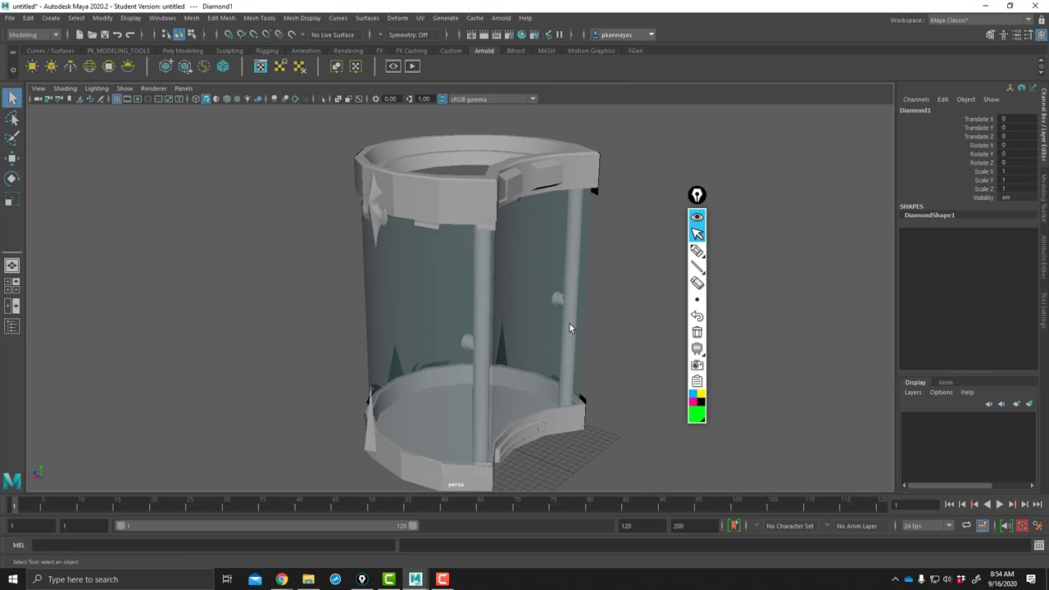
{"action": "left_click_drag", "start_coordinate": [618, 263], "coordinate": [599, 293], "text": "alt"}
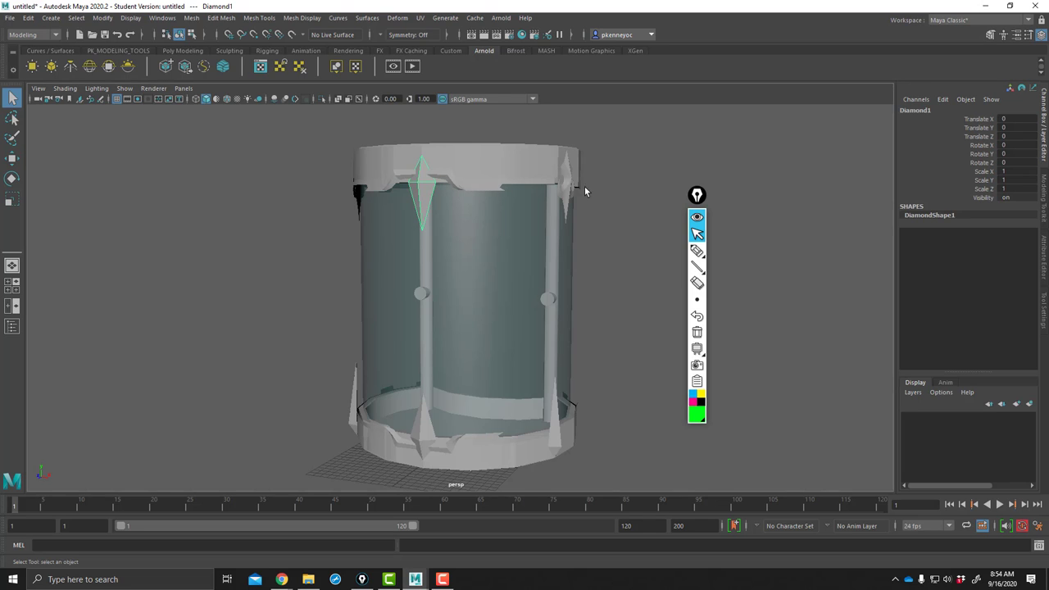
{"action": "mouse_move", "coordinate": [609, 306]}
{"action": "left_mouse_down", "text": "alt"}
{"action": "mouse_move", "coordinate": [599, 307]}
{"action": "mouse_move", "coordinate": [613, 305]}
{"action": "left_mouse_up", "text": "alt"}
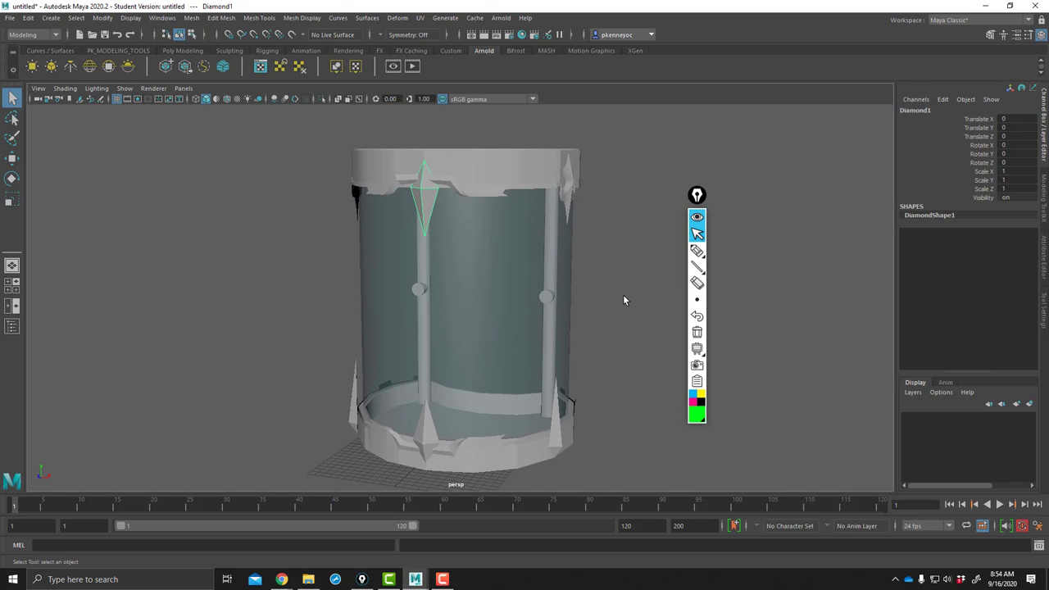
{"action": "left_click", "coordinate": [695, 251]}
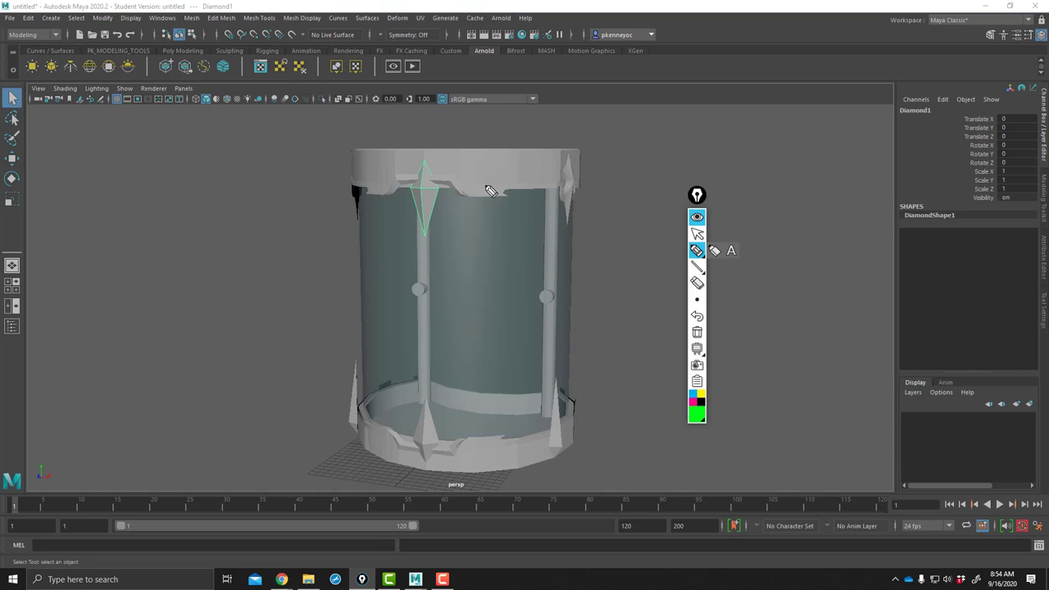
{"action": "mouse_move", "coordinate": [499, 194]}
{"action": "left_mouse_down"}
{"action": "mouse_move", "coordinate": [535, 288]}
{"action": "mouse_move", "coordinate": [551, 275]}
{"action": "mouse_move", "coordinate": [551, 335]}
{"action": "mouse_move", "coordinate": [545, 354]}
{"action": "mouse_move", "coordinate": [535, 344]}
{"action": "mouse_move", "coordinate": [500, 436]}
{"action": "left_mouse_up"}
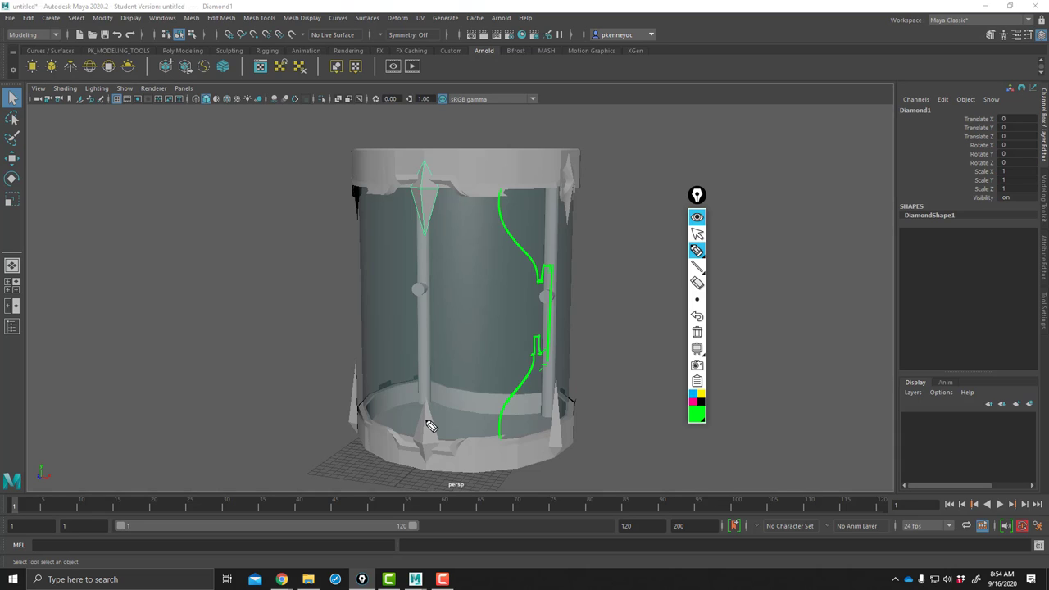
{"action": "mouse_move", "coordinate": [598, 257]}
{"action": "left_mouse_down"}
{"action": "mouse_move", "coordinate": [565, 262]}
{"action": "mouse_move", "coordinate": [561, 247]}
{"action": "left_mouse_up"}
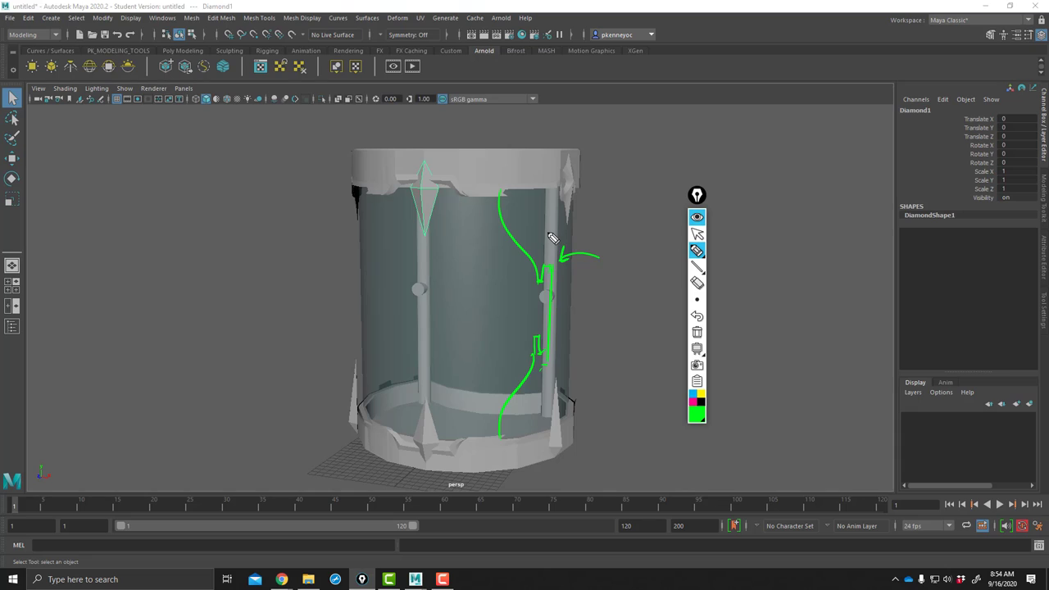